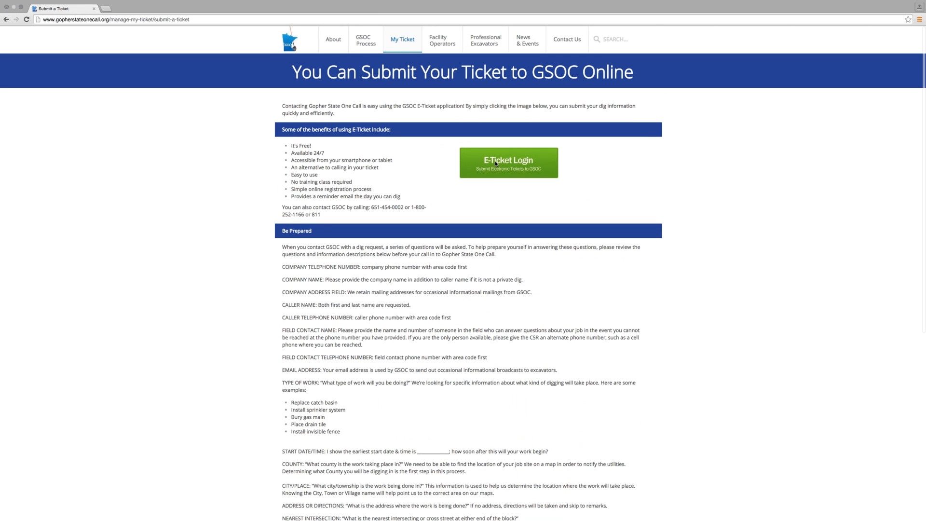
Open the E-Ticket system from the ticket submission page and view the profile and feedback pages
{"action": "left_click", "coordinate": [495, 163]}
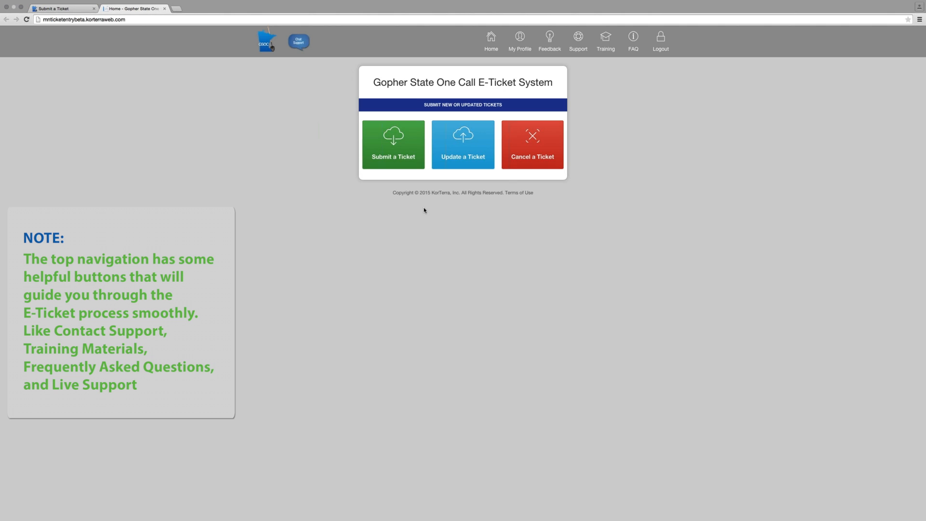
{"action": "left_click", "coordinate": [492, 42]}
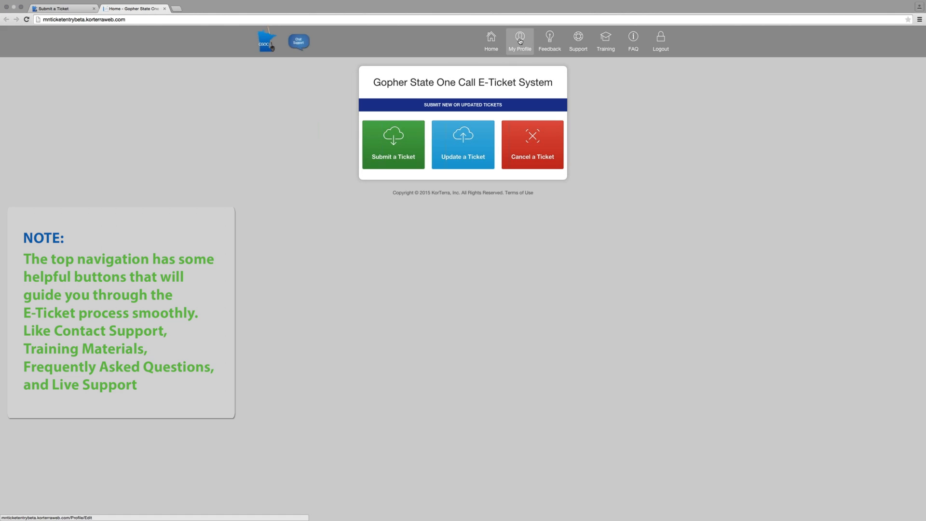
{"action": "left_click", "coordinate": [520, 42]}
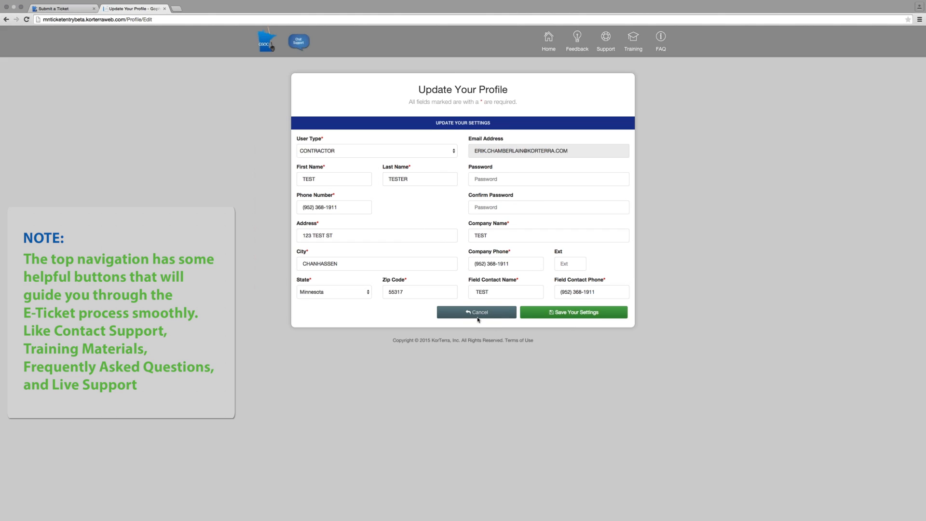
{"action": "left_click", "coordinate": [580, 43]}
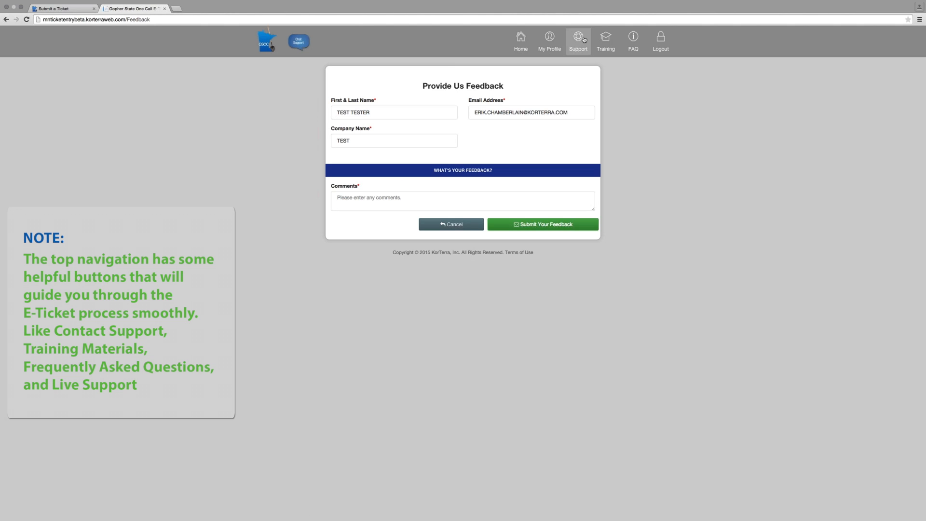
View the Contact Support form and its name and help request fields, and return to the feedback page
{"action": "left_click", "coordinate": [580, 42]}
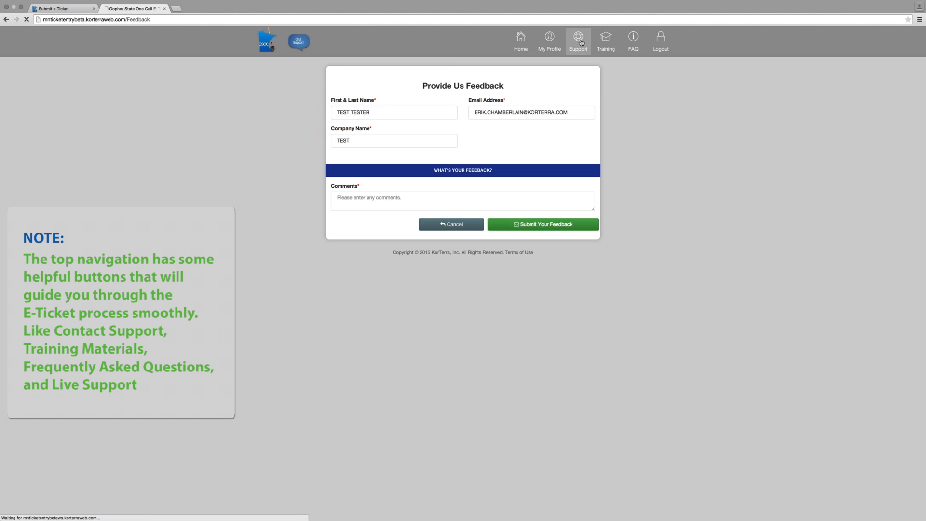
{"action": "left_click", "coordinate": [383, 110]}
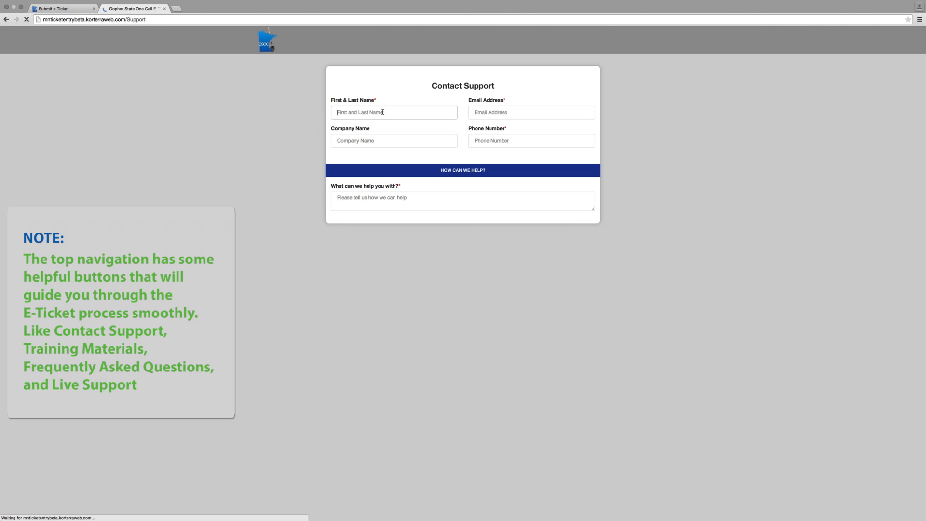
{"action": "left_click", "coordinate": [369, 203]}
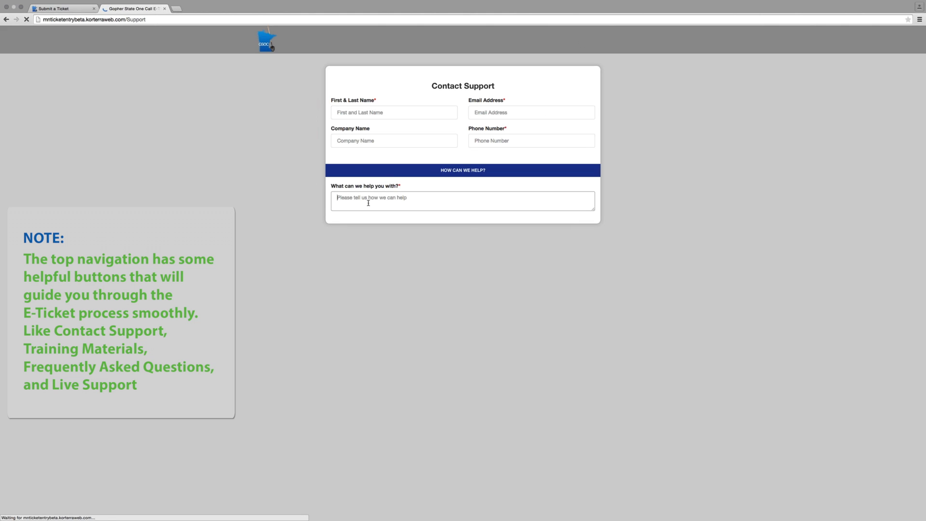
{"action": "scroll", "coordinate": [265, 54], "scroll_direction": "left", "scroll_amount": 5}
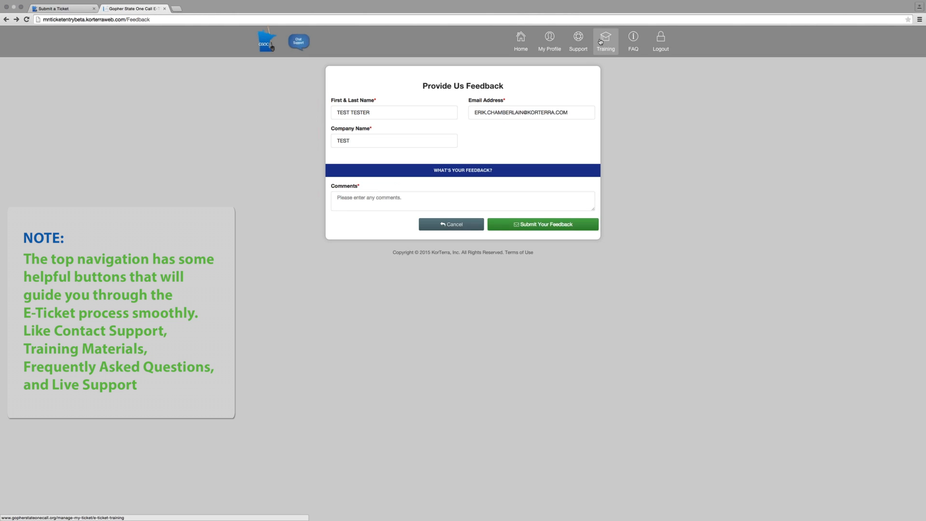
View the E-Ticket Training page and read through the Gopher State One Call FAQ
{"action": "left_click", "coordinate": [601, 41]}
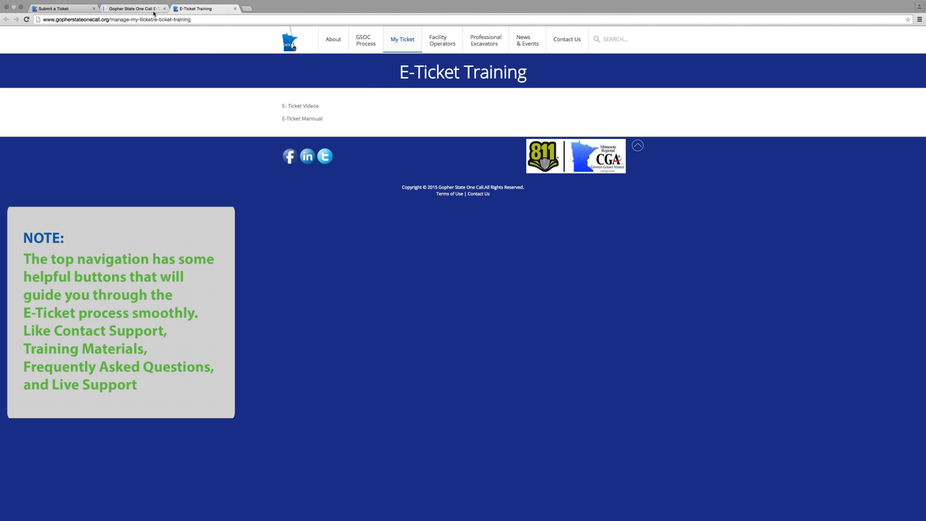
{"action": "left_click", "coordinate": [132, 9]}
{"action": "left_click", "coordinate": [634, 38]}
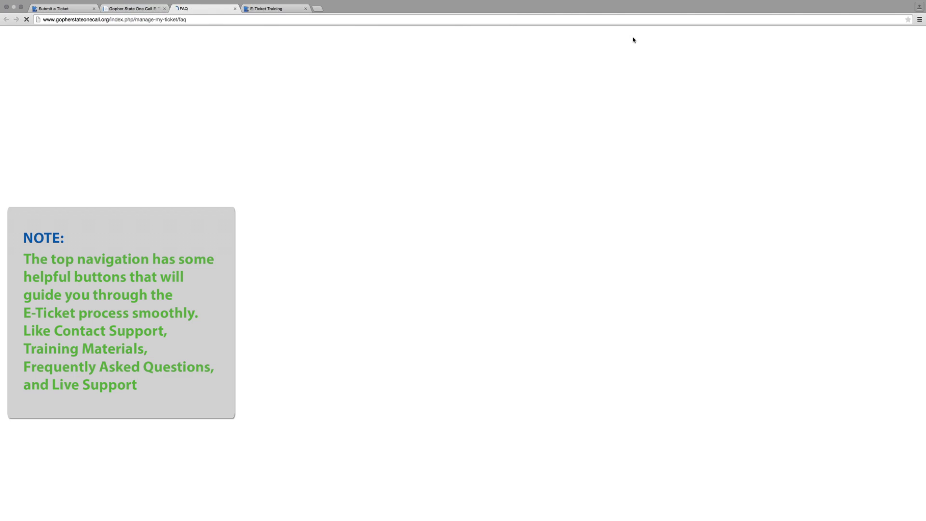
{"action": "scroll", "coordinate": [426, 177], "scroll_direction": "down", "scroll_amount": 10}
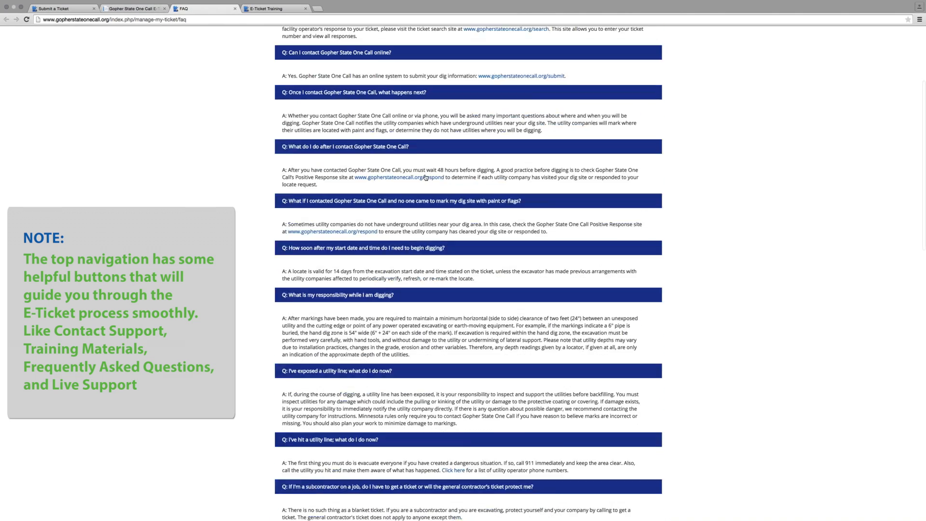
{"action": "scroll", "coordinate": [426, 177], "scroll_direction": "down", "scroll_amount": 20}
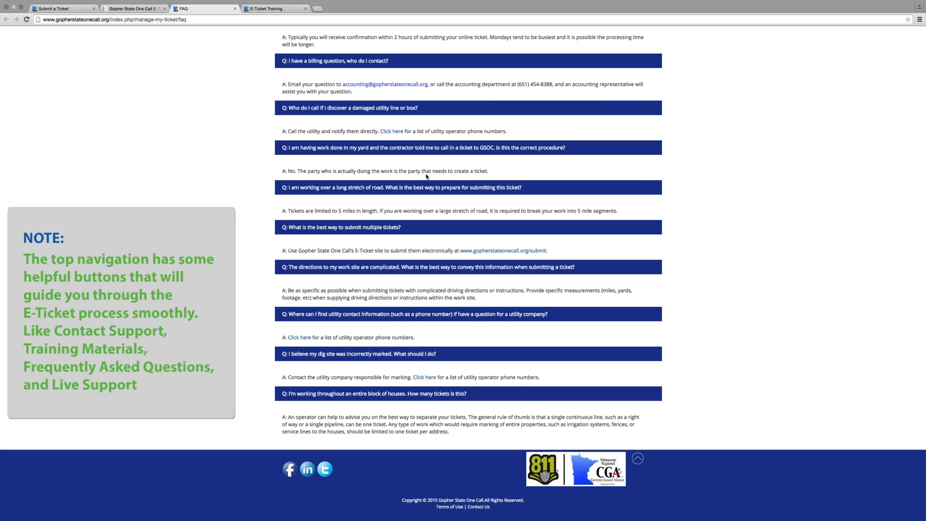
{"action": "scroll", "coordinate": [359, 320], "scroll_direction": "up", "scroll_amount": 20}
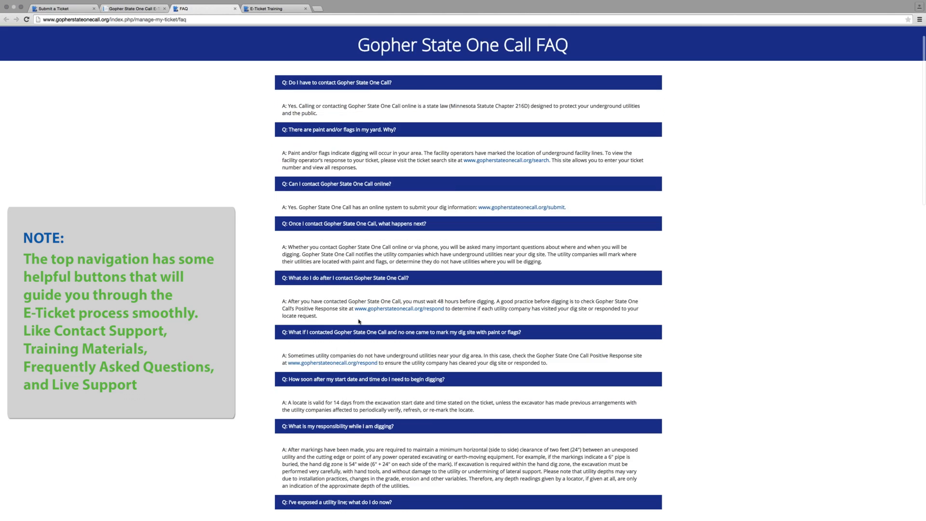
Close the E-Ticket Training, feedback and FAQ pages so that only the Submit a Ticket page stays open
{"action": "left_click", "coordinate": [143, 9]}
{"action": "left_click", "coordinate": [283, 9]}
{"action": "left_click", "coordinate": [305, 8]}
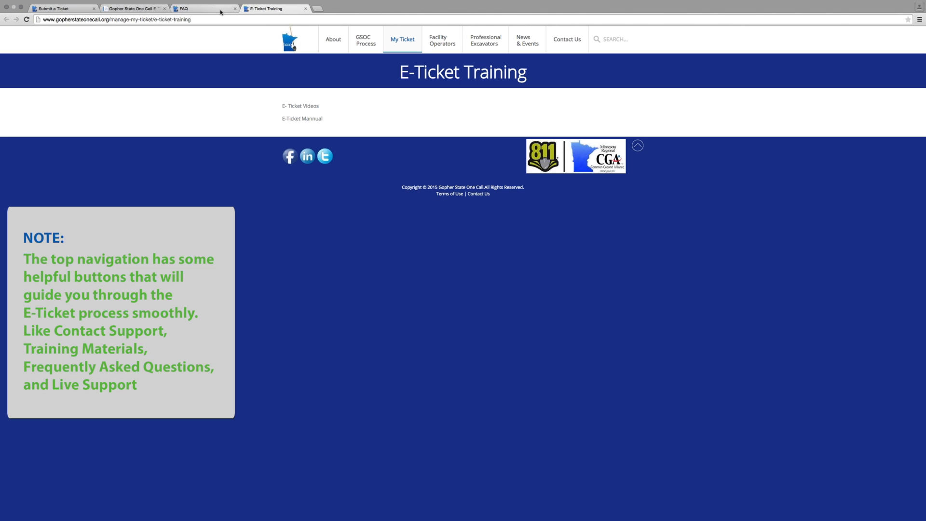
{"action": "left_click", "coordinate": [163, 10]}
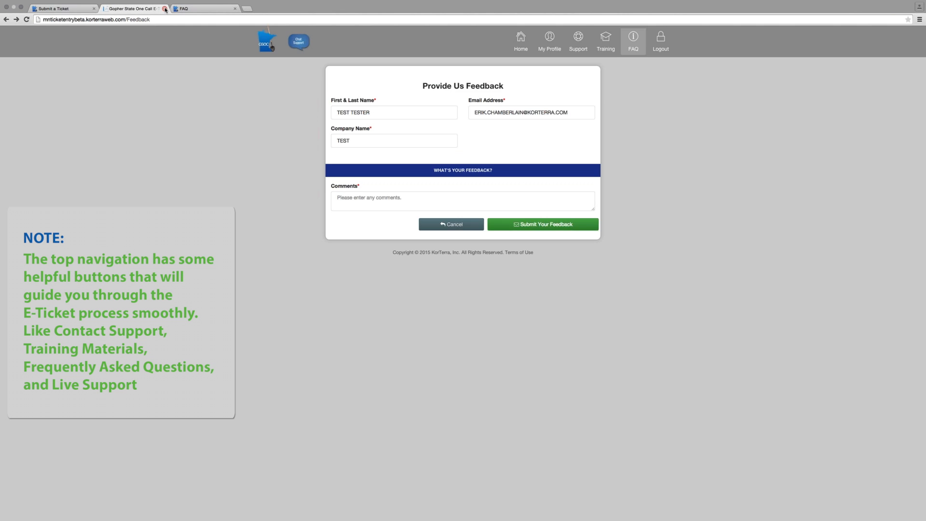
{"action": "left_click", "coordinate": [165, 9]}
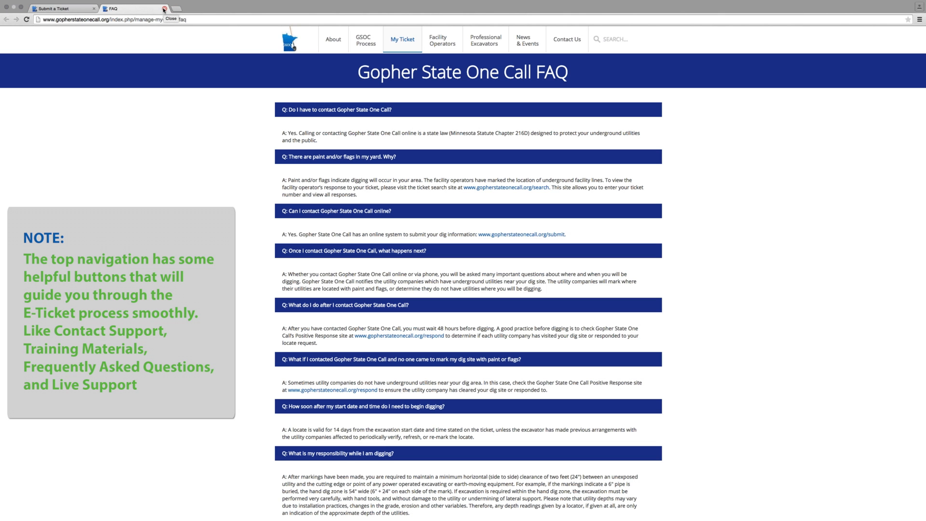
{"action": "left_click", "coordinate": [165, 9]}
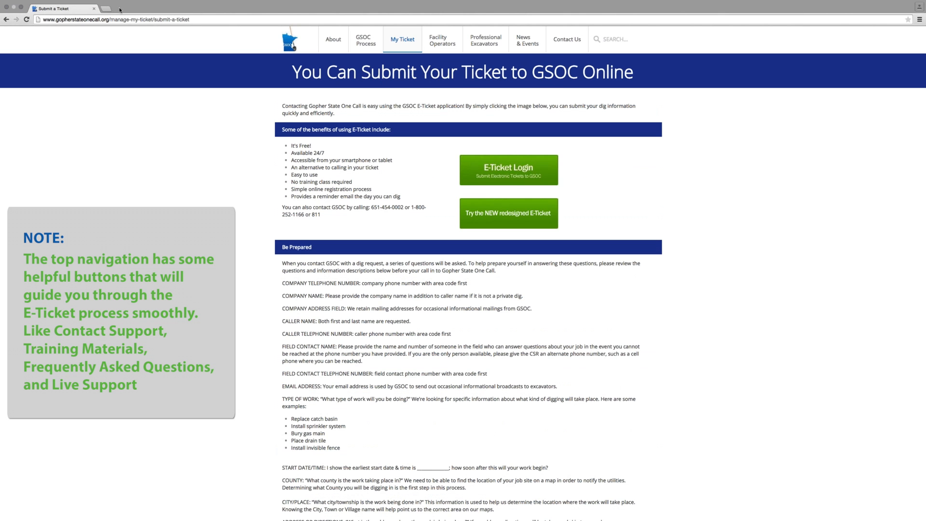
Start a new ticket in the redesigned E-Ticket system and replace the contact's first and last name
{"action": "left_click", "coordinate": [540, 209]}
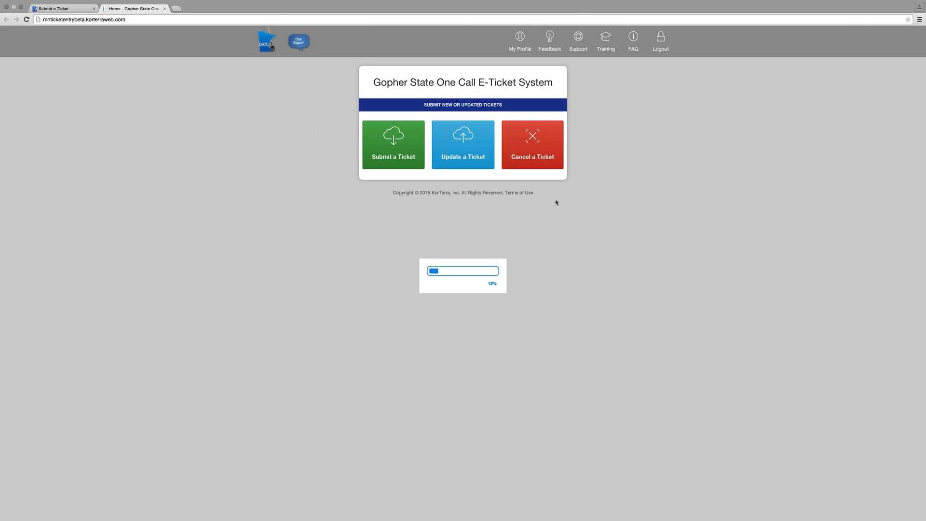
{"action": "left_click", "coordinate": [384, 147]}
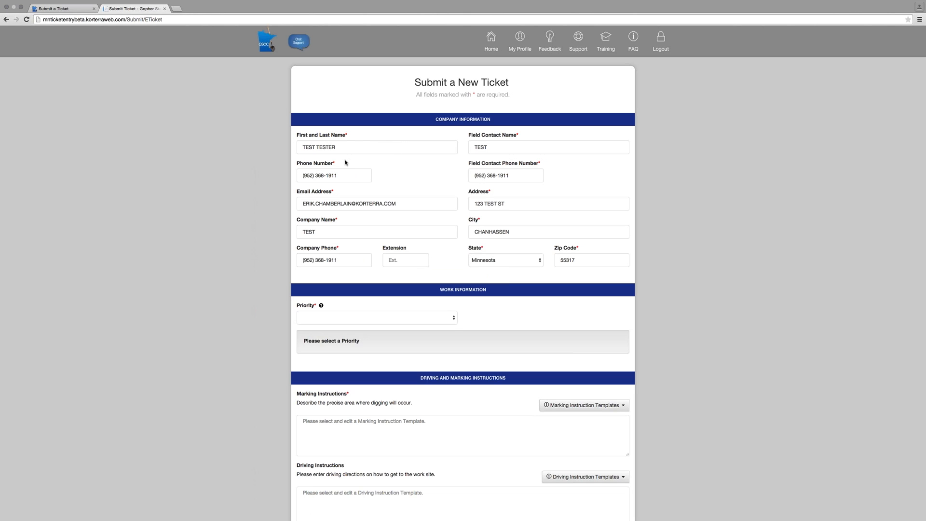
{"action": "left_click_drag", "start_coordinate": [336, 146], "coordinate": [292, 144]}
{"action": "type", "text": "TESTING"}
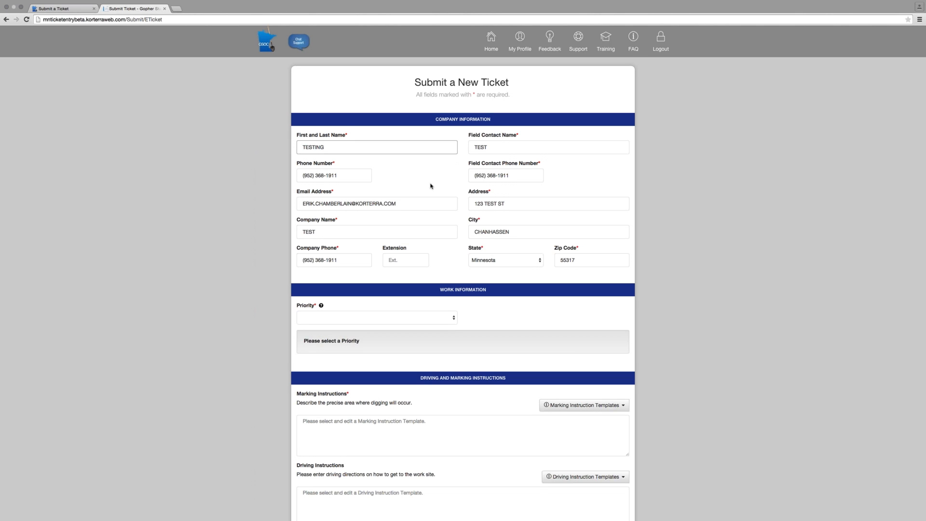
{"action": "scroll", "coordinate": [431, 187], "scroll_direction": "down", "scroll_amount": 1}
{"action": "left_click_drag", "start_coordinate": [323, 190], "coordinate": [288, 184]}
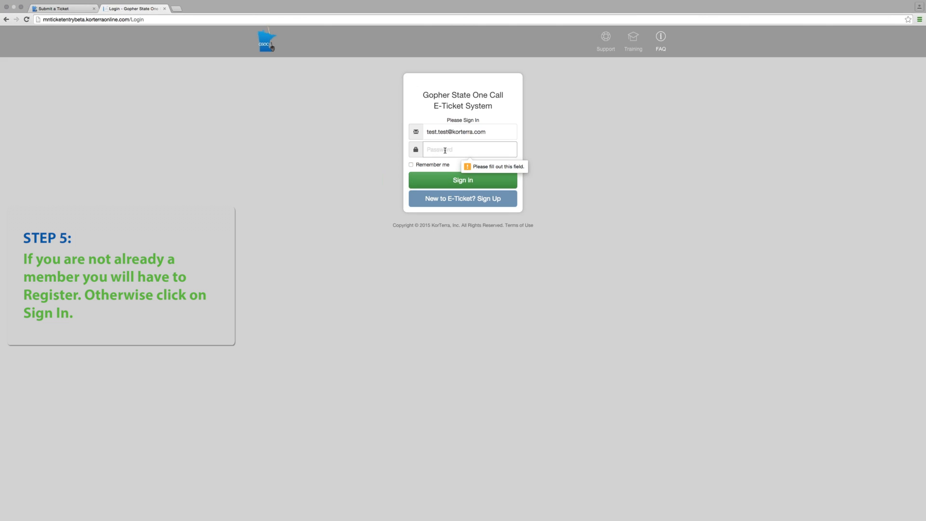
Log in with the account password and agree to the E-Ticket Terms of Use
{"action": "type", "text": "••••"}
{"action": "left_click", "coordinate": [447, 182]}
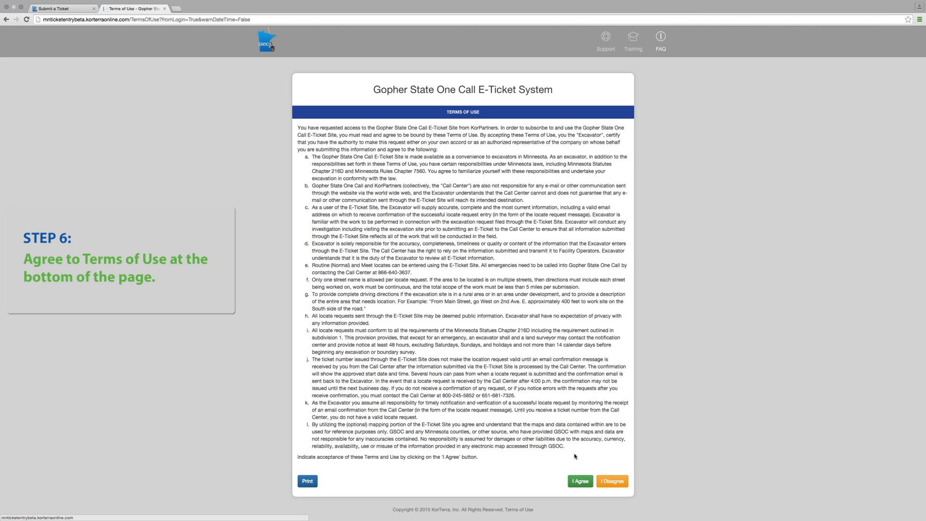
{"action": "left_click", "coordinate": [581, 483]}
Fill in the contact's full name, phone number and email address in the new ticket's company information
{"action": "type", "text": "Te"}
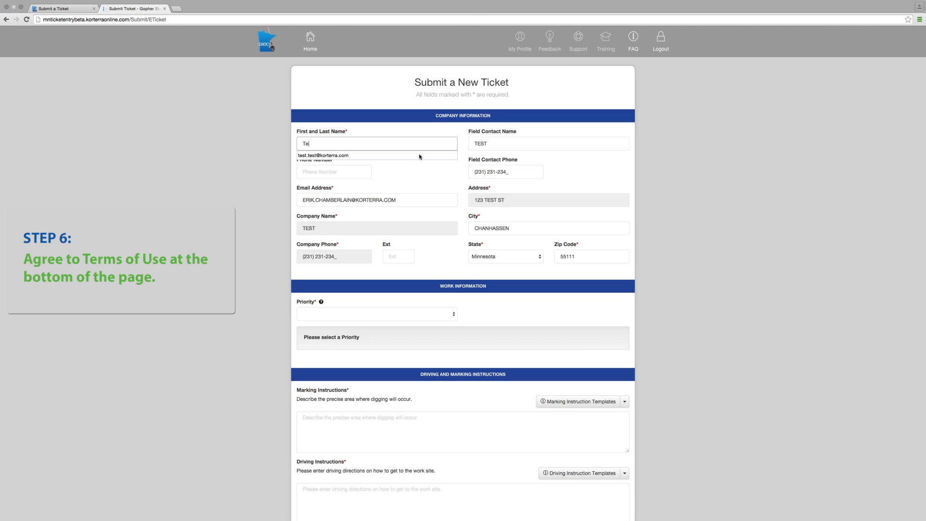
{"action": "type", "text": "st Tester"}
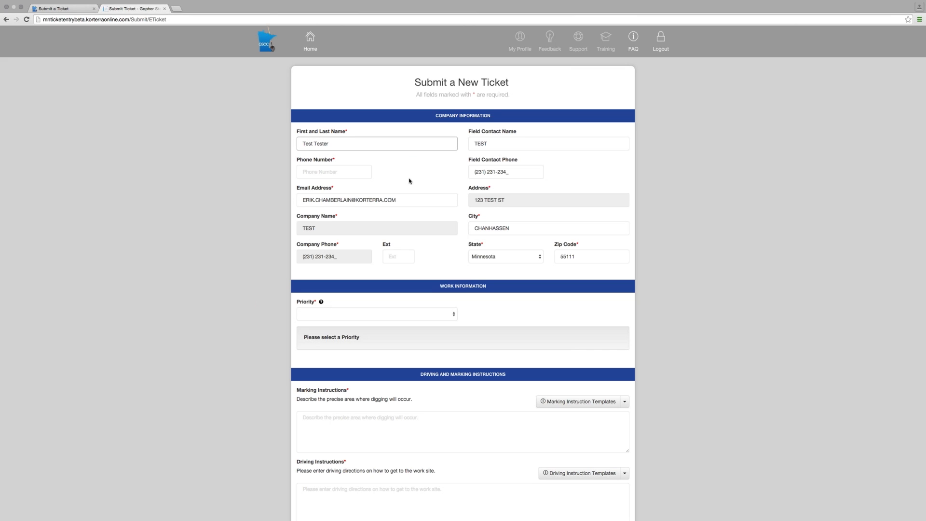
{"action": "left_click", "coordinate": [307, 172]}
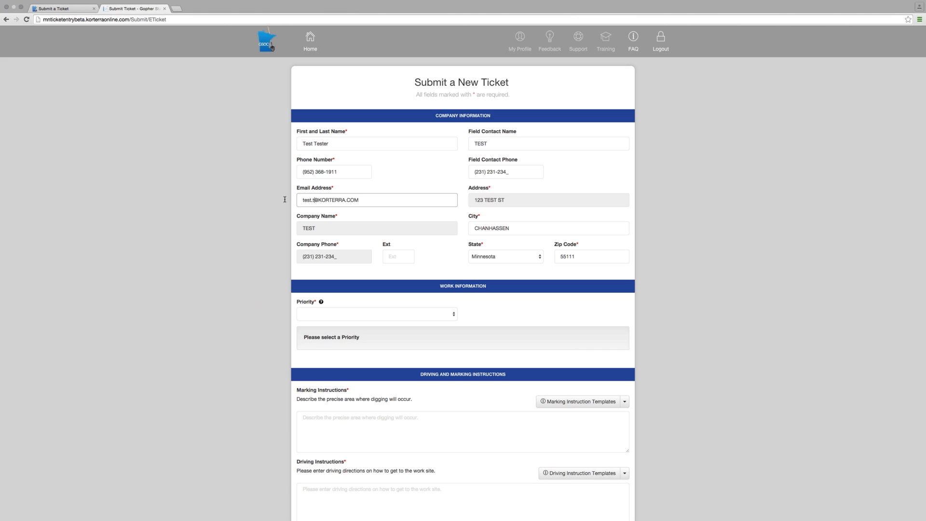
{"action": "type", "text": "est.test"}
Review the priority type descriptions and set the ticket's priority to NORMAL
{"action": "scroll", "coordinate": [366, 302], "scroll_direction": "down", "scroll_amount": 1}
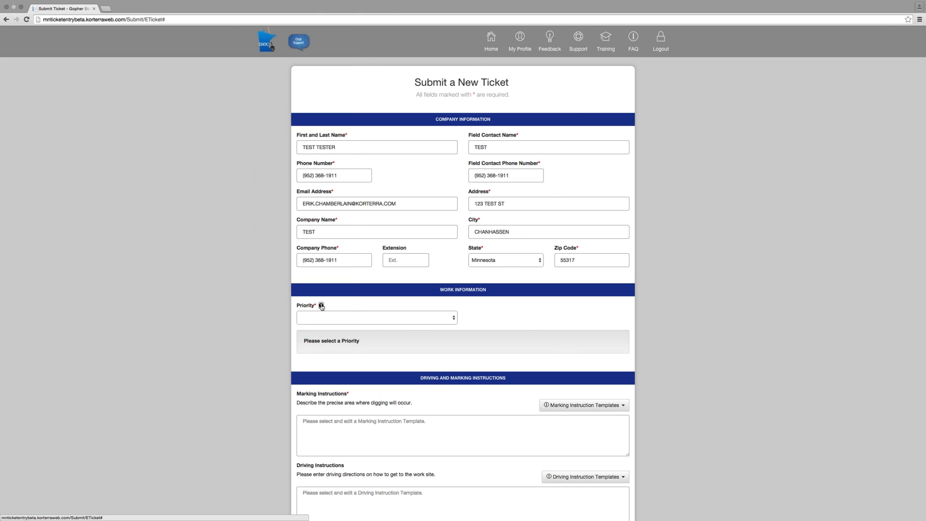
{"action": "left_click", "coordinate": [321, 305]}
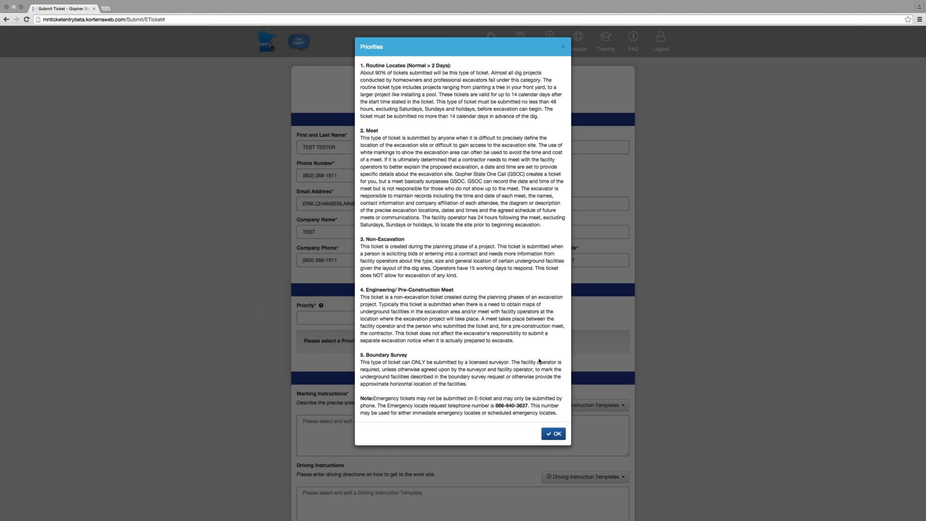
{"action": "left_click", "coordinate": [556, 434]}
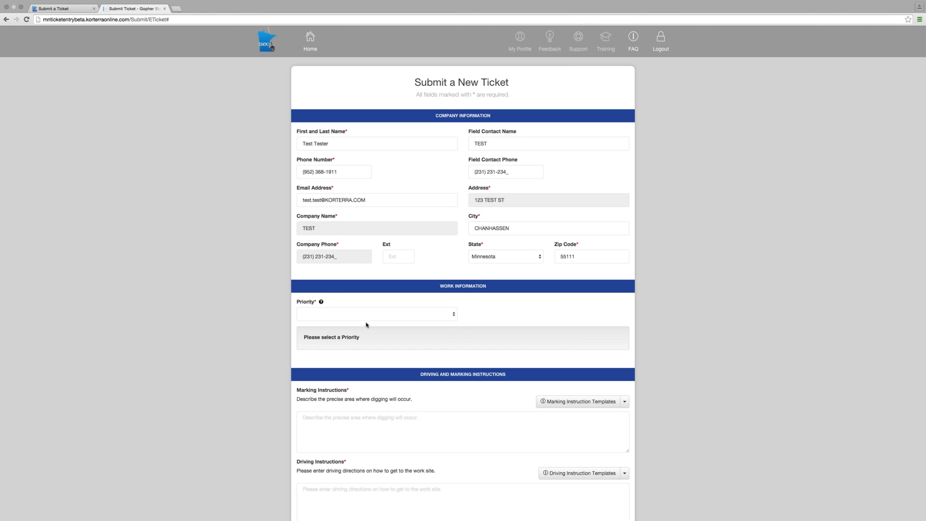
{"action": "left_click", "coordinate": [369, 316]}
{"action": "left_click", "coordinate": [424, 325]}
Set the work duration to 3 hours
{"action": "scroll", "coordinate": [346, 290], "scroll_direction": "down", "scroll_amount": 2}
{"action": "left_click", "coordinate": [427, 300]}
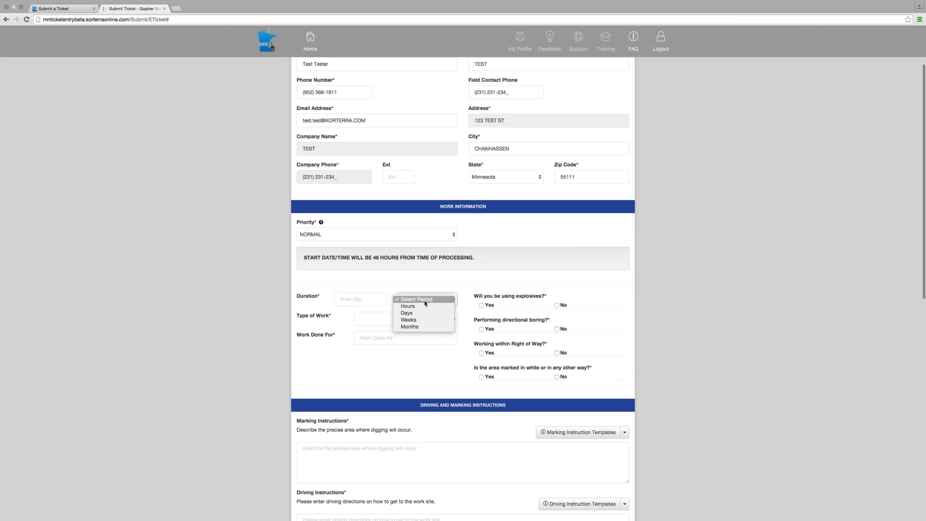
{"action": "left_click", "coordinate": [420, 305]}
{"action": "key", "text": "shift+Tab"}
{"action": "type", "text": "3"}
Answer No to using explosives and directional boring, and set the type of work to REAL ESTATE SIGN
{"action": "left_click", "coordinate": [557, 305]}
{"action": "left_click", "coordinate": [557, 329]}
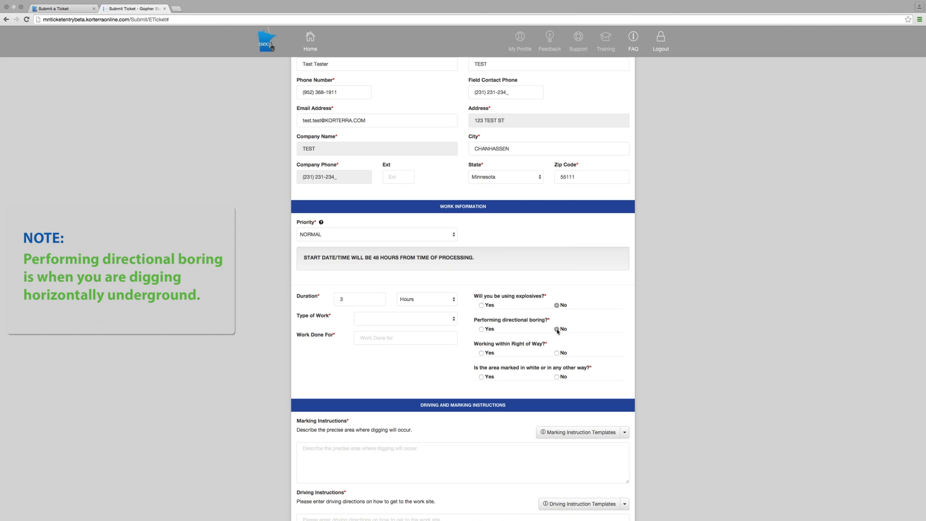
{"action": "left_click", "coordinate": [450, 321]}
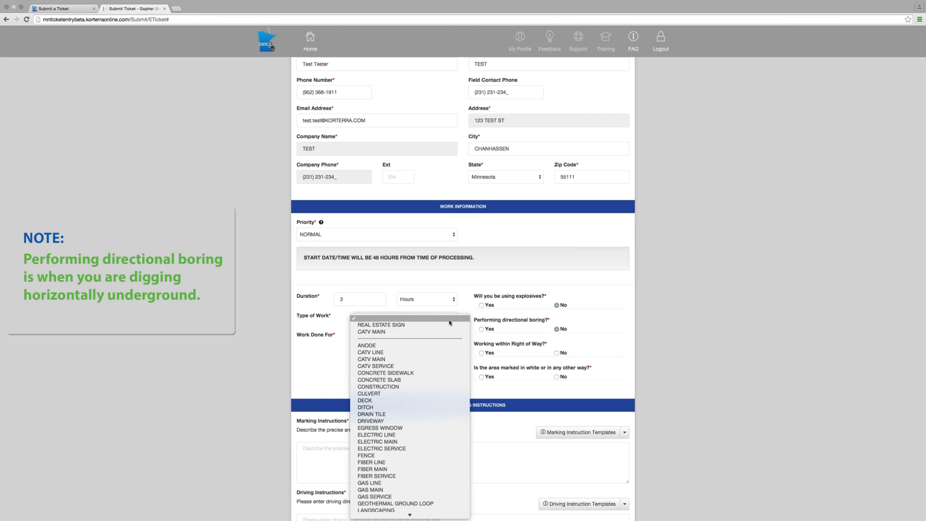
{"action": "left_click", "coordinate": [423, 325]}
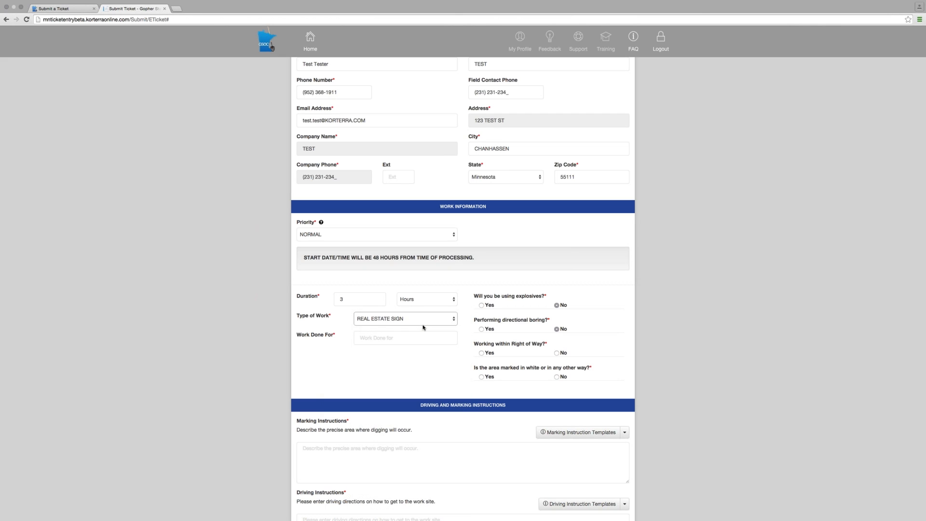
Answer Yes to working within Right of Way and to the area being marked in white or another way
{"action": "scroll", "coordinate": [423, 327], "scroll_direction": "down", "scroll_amount": 3}
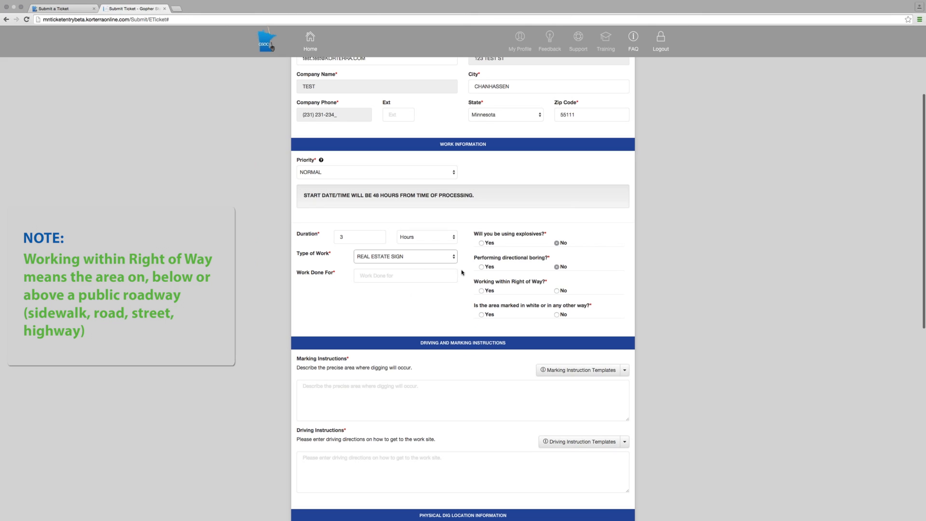
{"action": "left_click", "coordinate": [481, 291]}
{"action": "left_click", "coordinate": [481, 314]}
Enter Test Realty as the party the work is done for
{"action": "left_click", "coordinate": [376, 276]}
{"action": "type", "text": "Test"}
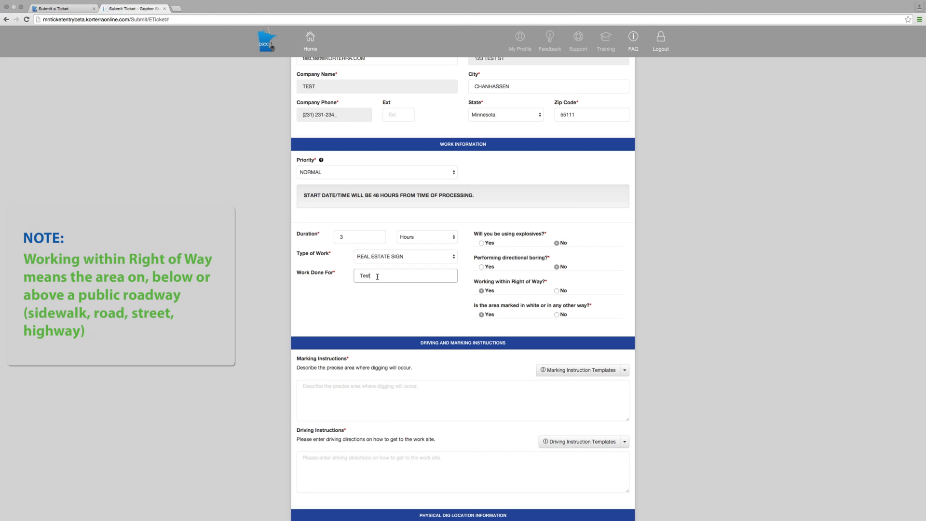
{"action": "type", "text": " Realit"}
{"action": "type", "text": "y"}
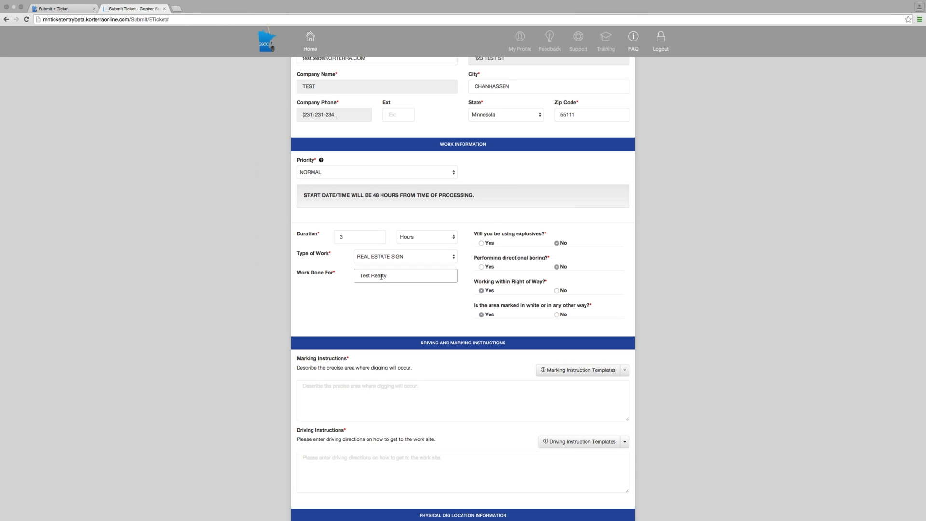
Enter custom marking instructions reading "at the end of driveway"
{"action": "scroll", "coordinate": [372, 296], "scroll_direction": "down", "scroll_amount": 4}
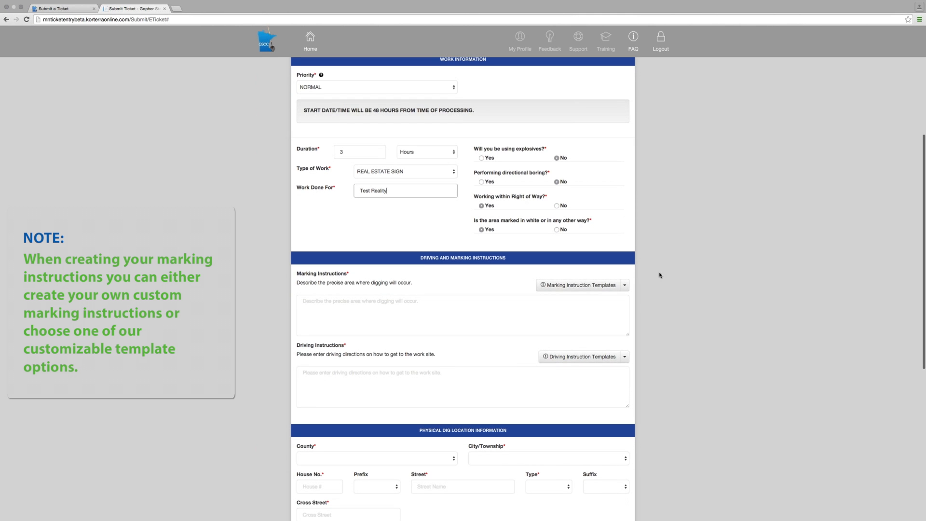
{"action": "left_click", "coordinate": [597, 287]}
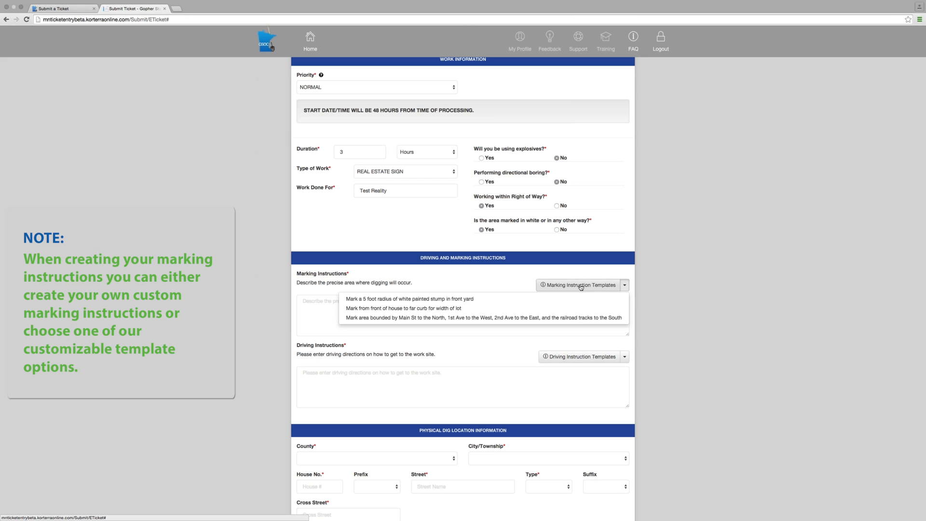
{"action": "left_click", "coordinate": [495, 289]}
{"action": "left_click", "coordinate": [328, 302]}
{"action": "type", "text": "at the e"}
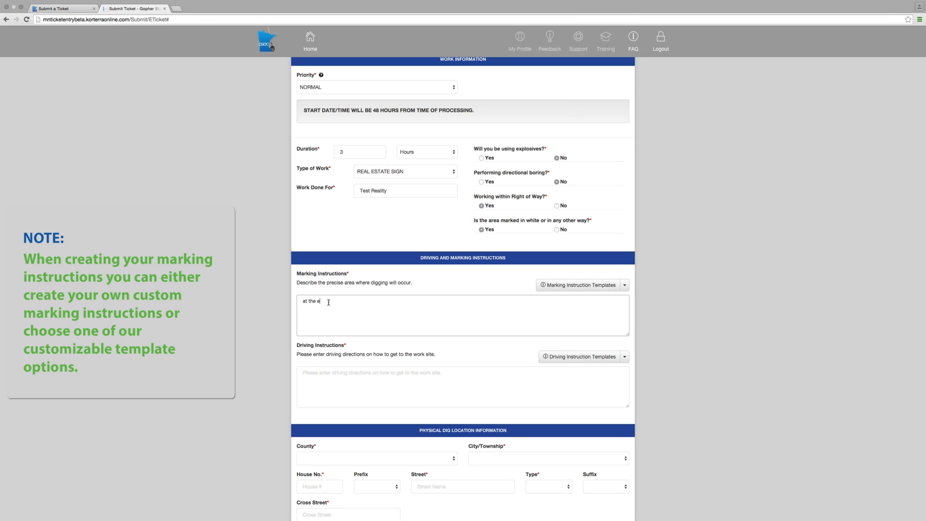
{"action": "type", "text": "nd of drivewa"}
{"action": "key", "text": "BackSpace"}
{"action": "type", "text": "way"}
Fill the marking instructions from the radius template as "Mark a 5 foot radius of white painted post reality sign"
{"action": "left_click", "coordinate": [562, 286]}
{"action": "left_click", "coordinate": [408, 299]}
{"action": "left_click", "coordinate": [369, 126]}
{"action": "left_click", "coordinate": [369, 133]}
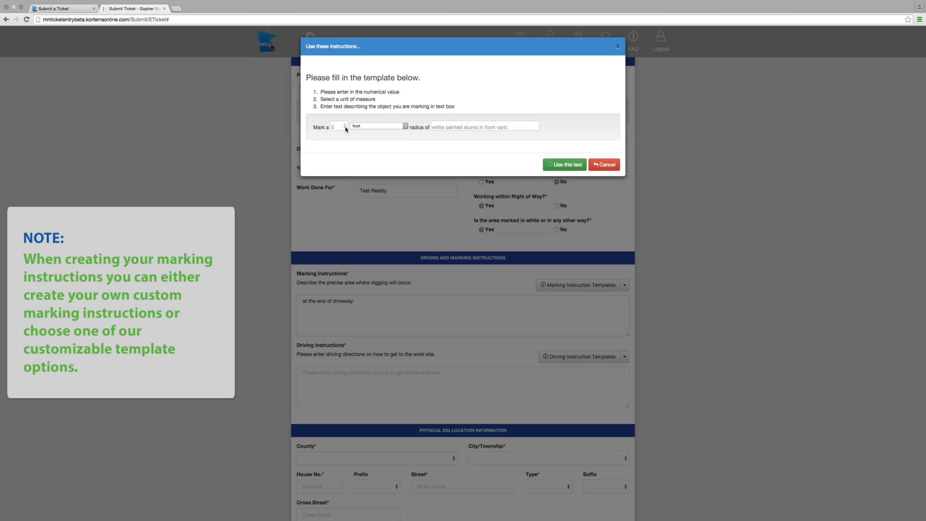
{"action": "left_click", "coordinate": [510, 126]}
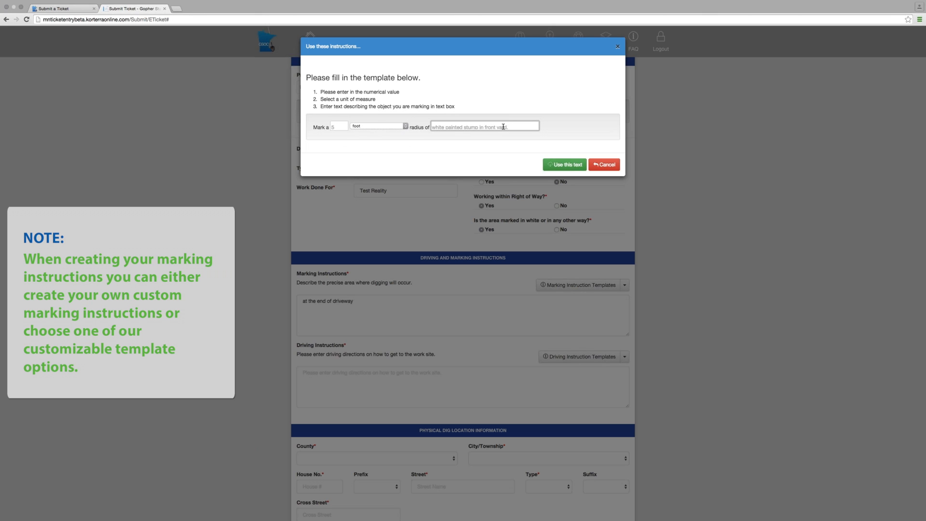
{"action": "type", "text": "whi"}
{"action": "type", "text": "te painte"}
{"action": "type", "text": "d post fo"}
{"action": "type", "text": "real"}
{"action": "type", "text": "ity sign"}
{"action": "left_click", "coordinate": [571, 165]}
Fill the driving instructions from a template as "From Main St go North approximately 2 feet to road"
{"action": "scroll", "coordinate": [403, 347], "scroll_direction": "down", "scroll_amount": 2}
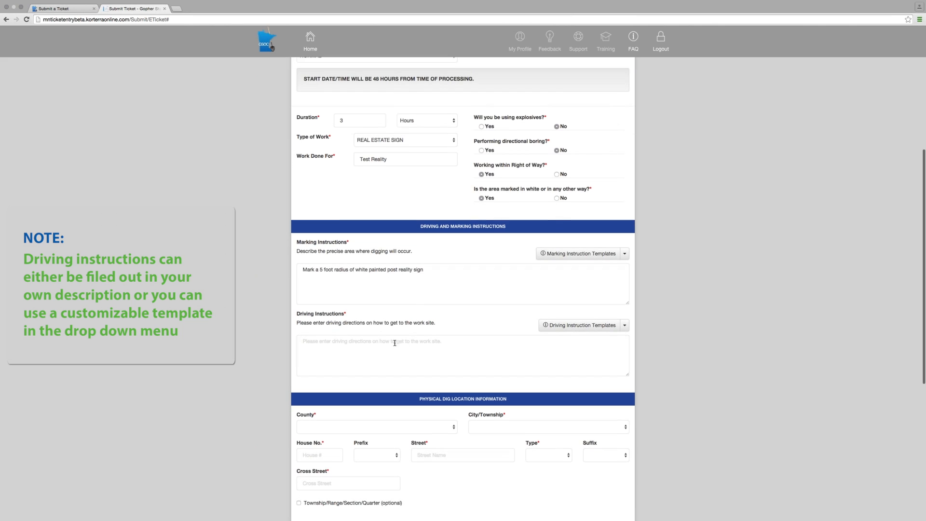
{"action": "left_click", "coordinate": [578, 326]}
{"action": "left_click", "coordinate": [487, 349]}
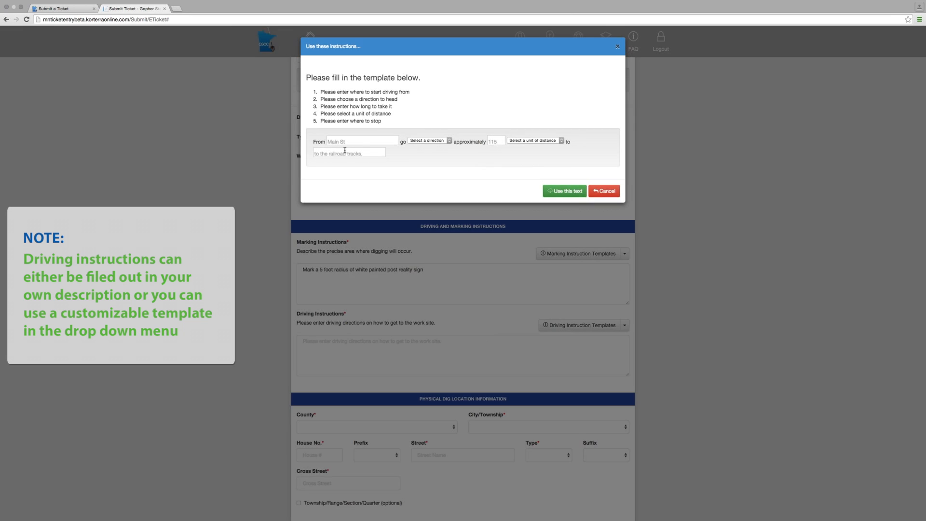
{"action": "left_click", "coordinate": [434, 142]}
{"action": "left_click", "coordinate": [416, 146]}
{"action": "left_click", "coordinate": [503, 142]}
{"action": "type", "text": "2"}
{"action": "left_click", "coordinate": [531, 139]}
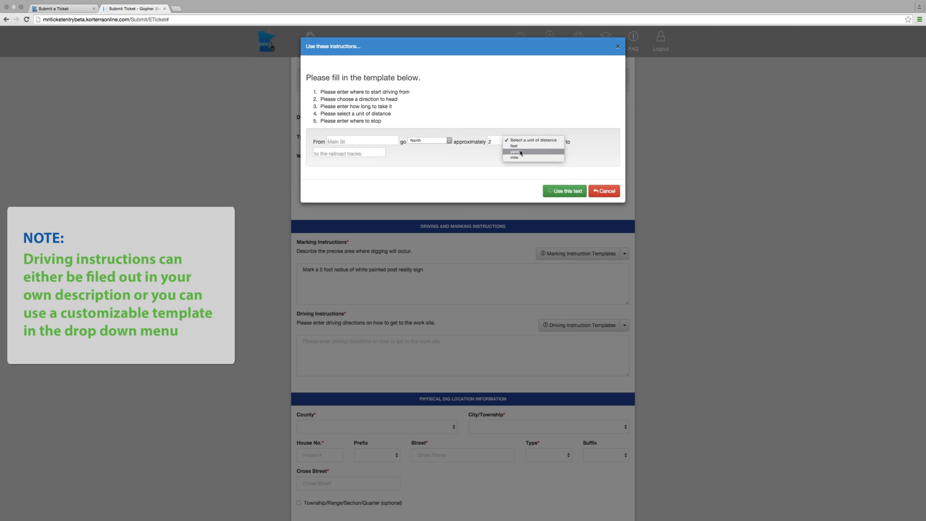
{"action": "left_click", "coordinate": [515, 145]}
{"action": "left_click", "coordinate": [327, 153]}
{"action": "type", "text": "roa"}
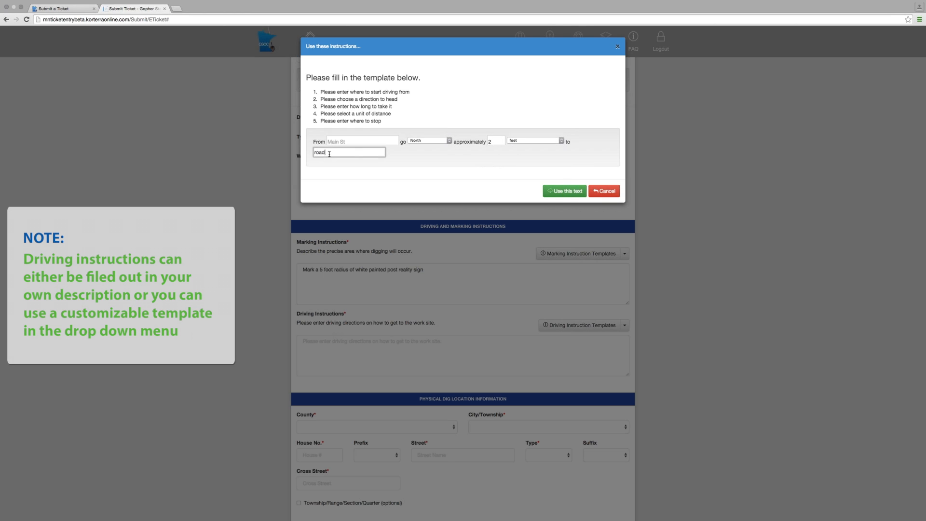
{"action": "type", "text": "d"}
{"action": "left_click", "coordinate": [563, 192]}
Set the dig location's county to HENNEPIN and its city to MINNEAPOLIS
{"action": "scroll", "coordinate": [338, 352], "scroll_direction": "down", "scroll_amount": 3}
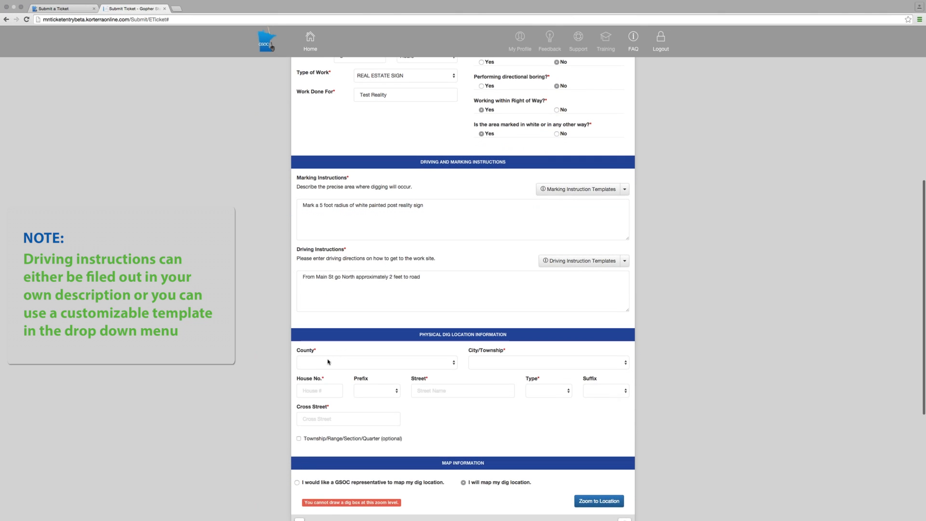
{"action": "left_click", "coordinate": [332, 360]}
{"action": "scroll", "coordinate": [328, 415], "scroll_direction": "down", "scroll_amount": 5}
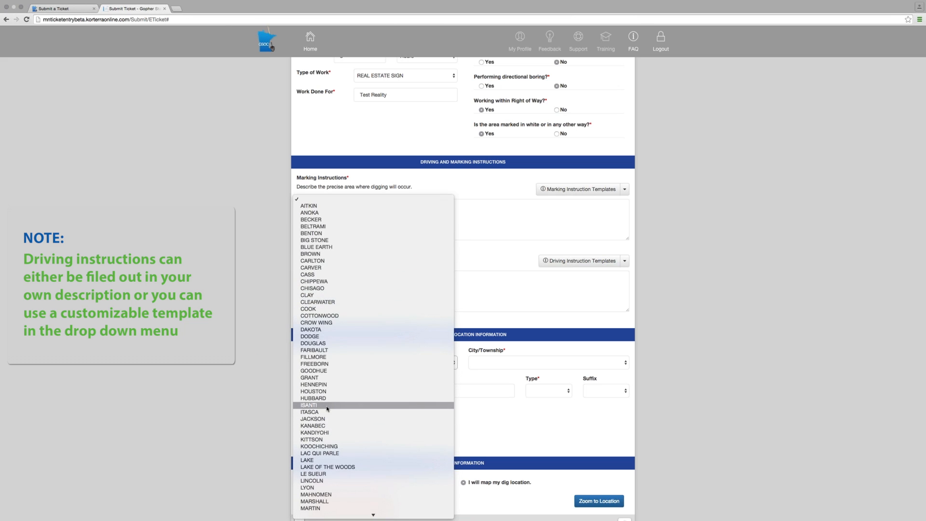
{"action": "left_click", "coordinate": [314, 384]}
{"action": "left_click", "coordinate": [493, 366]}
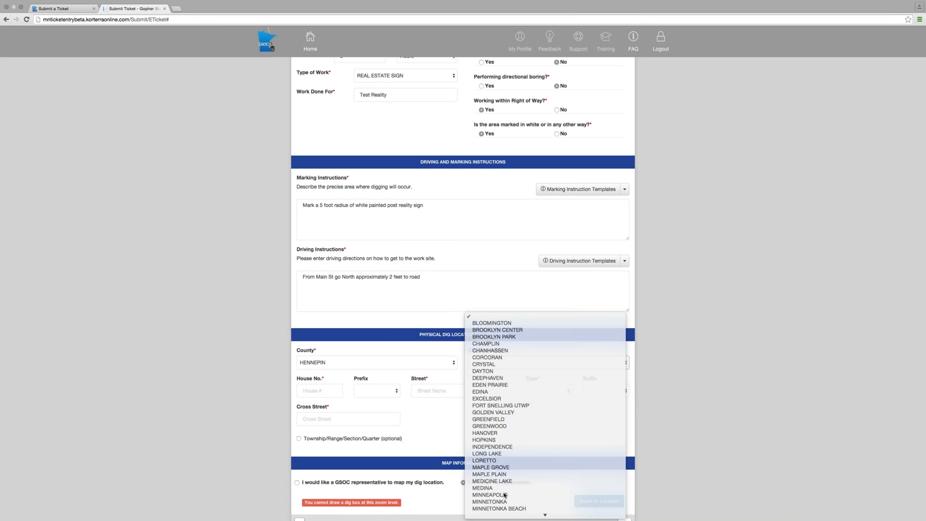
{"action": "left_click", "coordinate": [492, 506]}
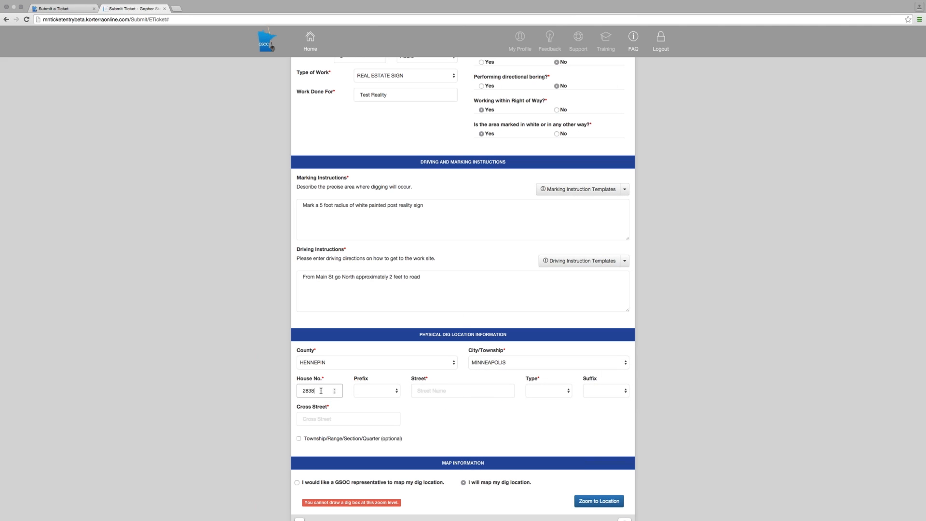
Enter the dig site's house number and street name, and set the street type to AVE
{"action": "left_click", "coordinate": [413, 392]}
{"action": "left_click", "coordinate": [541, 390]}
{"action": "left_click", "coordinate": [537, 423]}
Enter 28th Street as the cross street of the dig location
{"action": "left_click", "coordinate": [346, 420]}
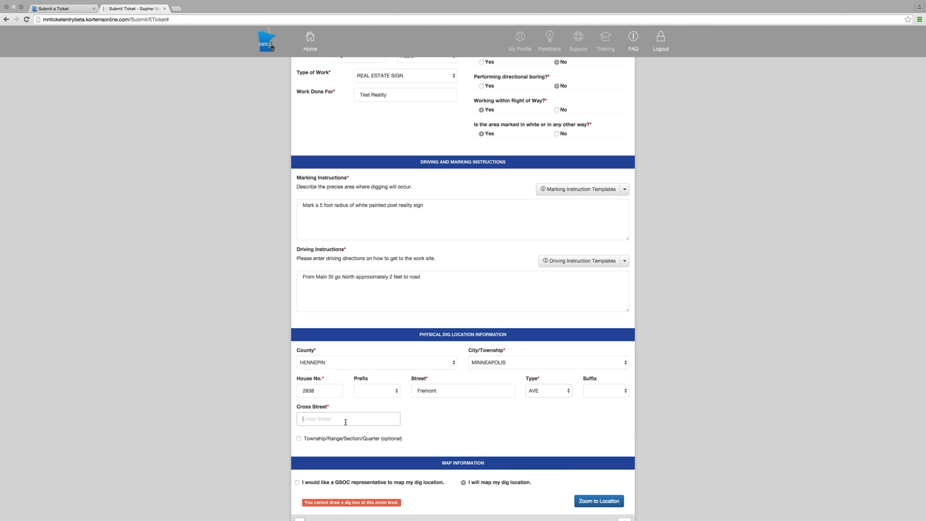
{"action": "type", "text": "28"}
{"action": "type", "text": "S"}
{"action": "type", "text": "treet"}
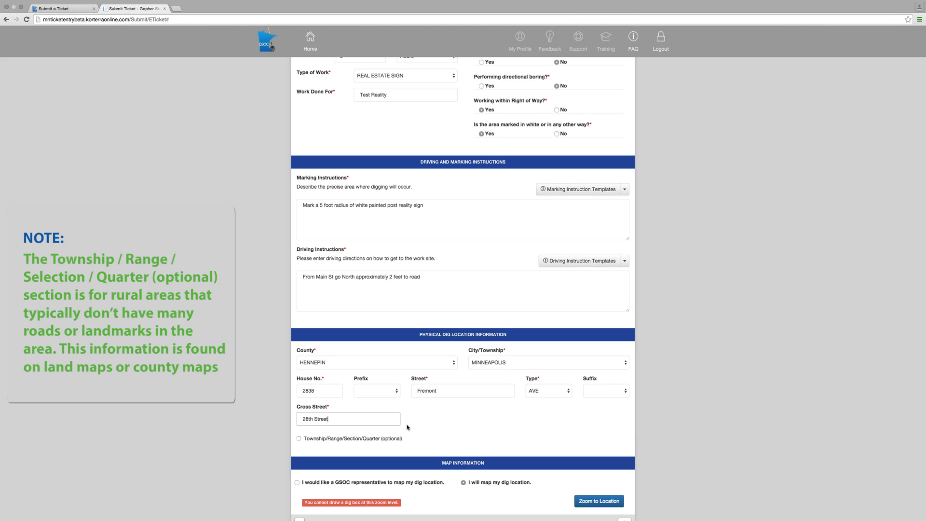
Choose "I will map my dig location" in the map information section
{"action": "scroll", "coordinate": [408, 427], "scroll_direction": "down", "scroll_amount": 1}
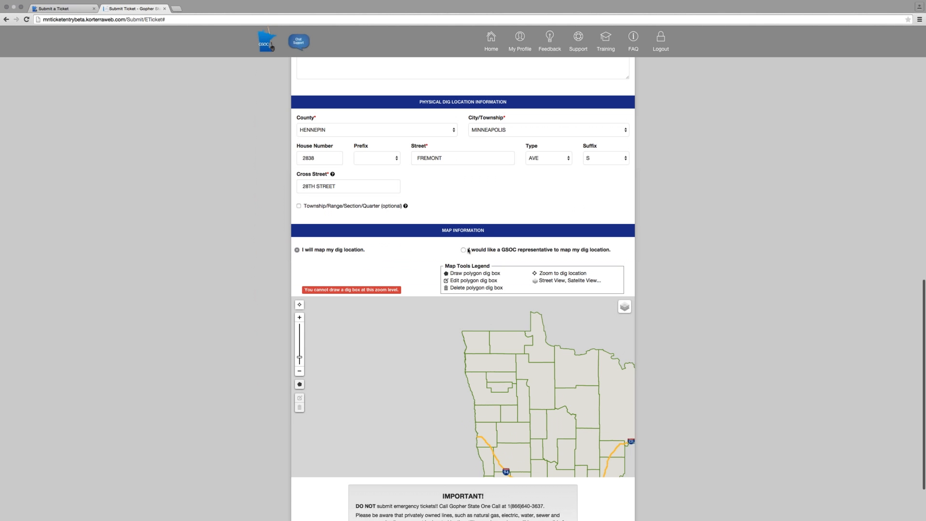
{"action": "left_click", "coordinate": [464, 250]}
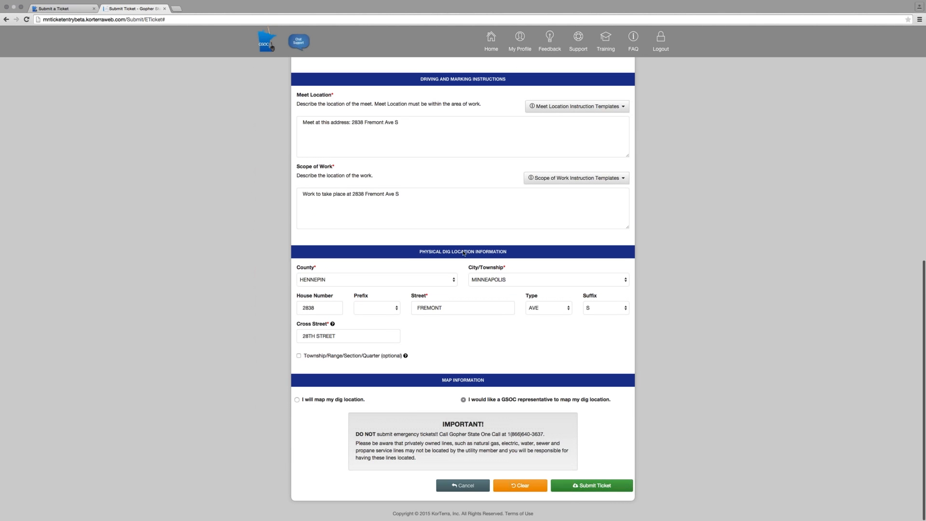
{"action": "left_click", "coordinate": [298, 400]}
{"action": "scroll", "coordinate": [328, 376], "scroll_direction": "down", "scroll_amount": 2}
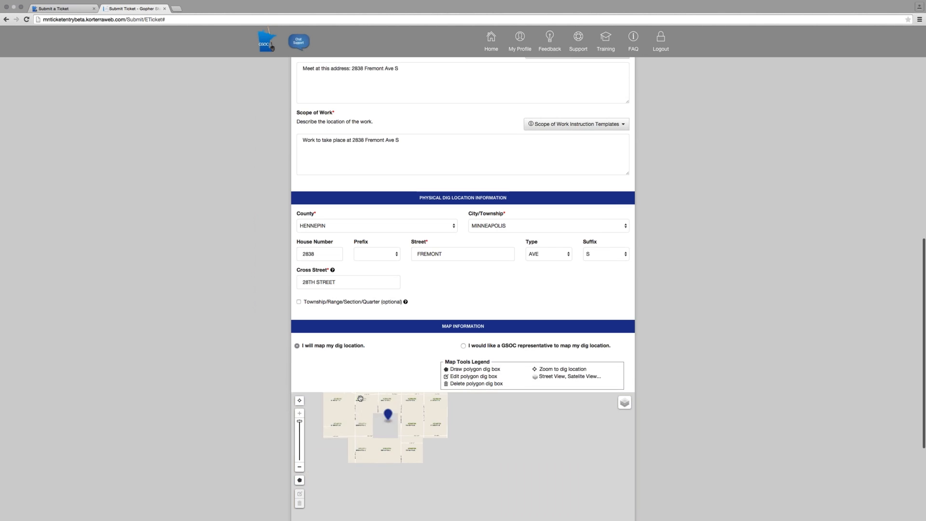
{"action": "scroll", "coordinate": [247, 386], "scroll_direction": "down", "scroll_amount": 6}
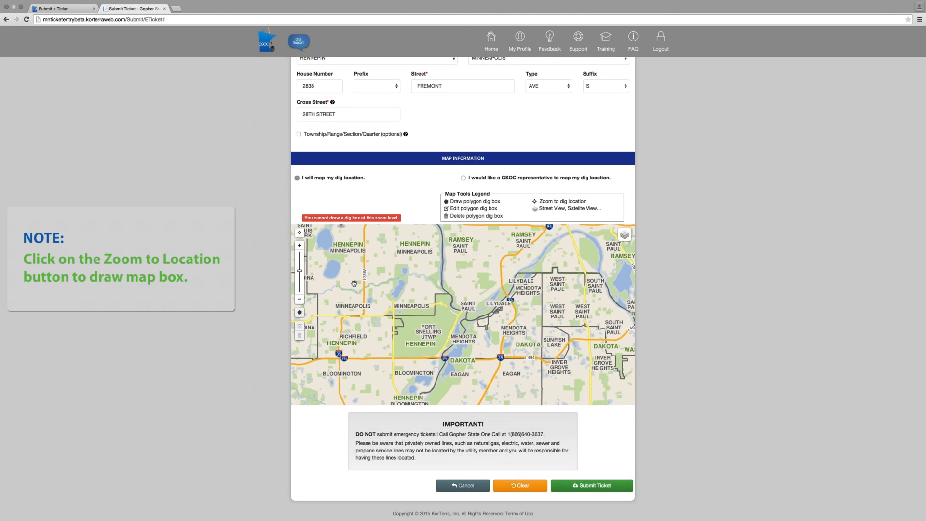
Examine the map around the dig location pin, closing in on the block between Girard Ave S and Fremont Ave S
{"action": "scroll", "coordinate": [354, 286], "scroll_direction": "up", "scroll_amount": 1}
{"action": "scroll", "coordinate": [354, 286], "scroll_direction": "up", "scroll_amount": 1}
{"action": "scroll", "coordinate": [405, 289], "scroll_direction": "down", "scroll_amount": 2}
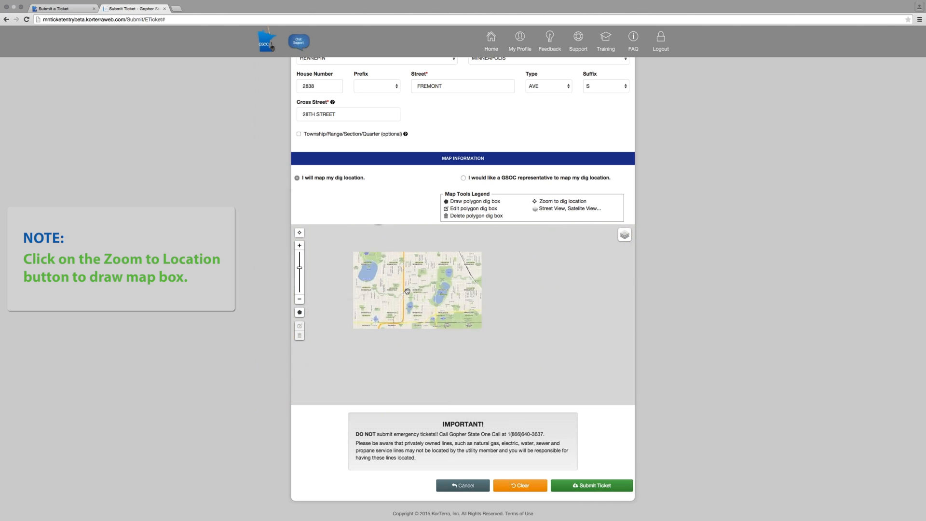
{"action": "scroll", "coordinate": [407, 291], "scroll_direction": "down", "scroll_amount": 1}
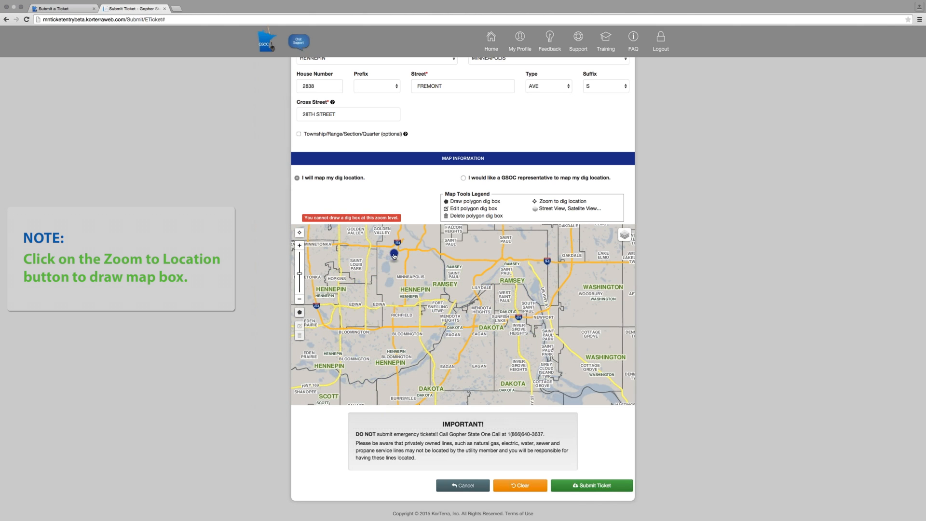
{"action": "left_click_drag", "start_coordinate": [393, 284], "coordinate": [398, 340]}
{"action": "left_click", "coordinate": [299, 246]}
{"action": "left_click", "coordinate": [300, 245]}
{"action": "left_click", "coordinate": [299, 246]}
{"action": "left_click", "coordinate": [299, 246]}
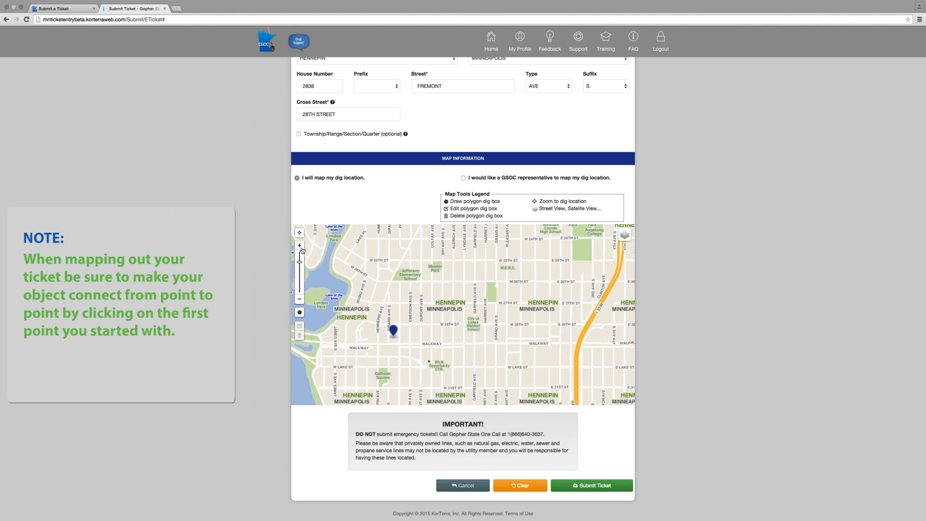
{"action": "left_click", "coordinate": [300, 245]}
{"action": "left_click_drag", "start_coordinate": [338, 289], "coordinate": [465, 284]}
{"action": "left_click", "coordinate": [300, 245]}
{"action": "left_click_drag", "start_coordinate": [438, 344], "coordinate": [437, 298]}
Preview the MNGIS Satellite, Grids/TRSQ, Mapbox Streets, Mapbox Terrain and Mapbox Satellite map layers, and return to GSOC Streets
{"action": "mouse_move", "coordinate": [625, 234]}
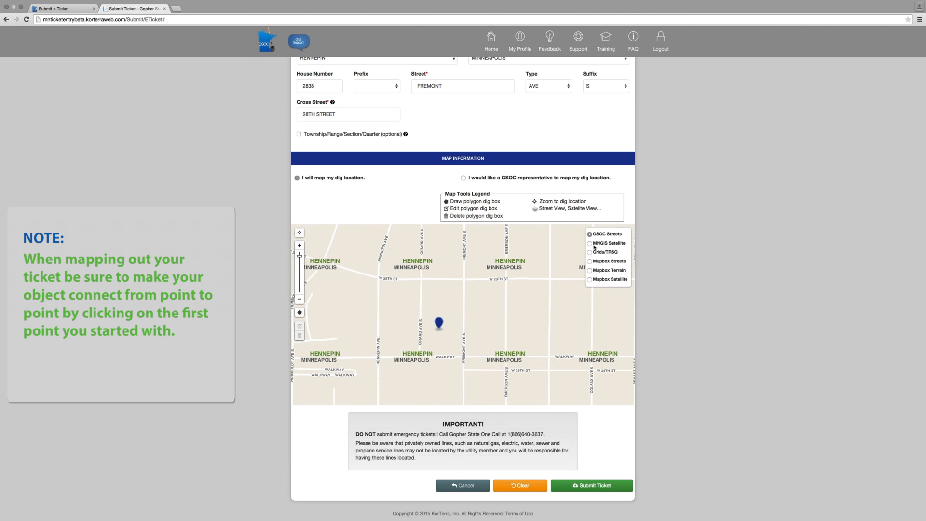
{"action": "left_click", "coordinate": [589, 243]}
{"action": "left_click", "coordinate": [590, 252]}
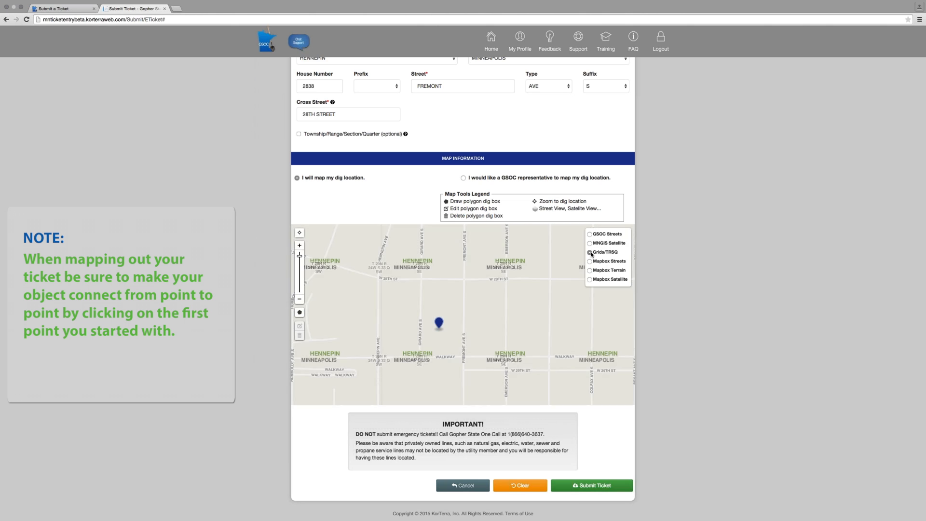
{"action": "left_click", "coordinate": [590, 261]}
{"action": "left_click", "coordinate": [589, 271]}
{"action": "left_click", "coordinate": [590, 279]}
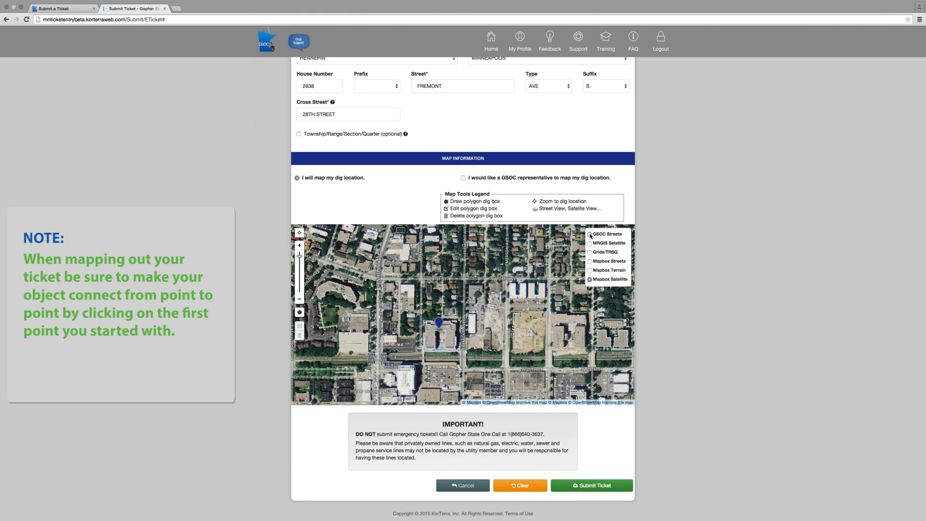
{"action": "left_click", "coordinate": [590, 235]}
Draw a four-sided polygon dig box around the pin's block, from W 28th St to the walkway between Girard and Fremont Ave S
{"action": "left_click", "coordinate": [299, 312]}
{"action": "left_click", "coordinate": [421, 280]}
{"action": "left_click", "coordinate": [465, 279]}
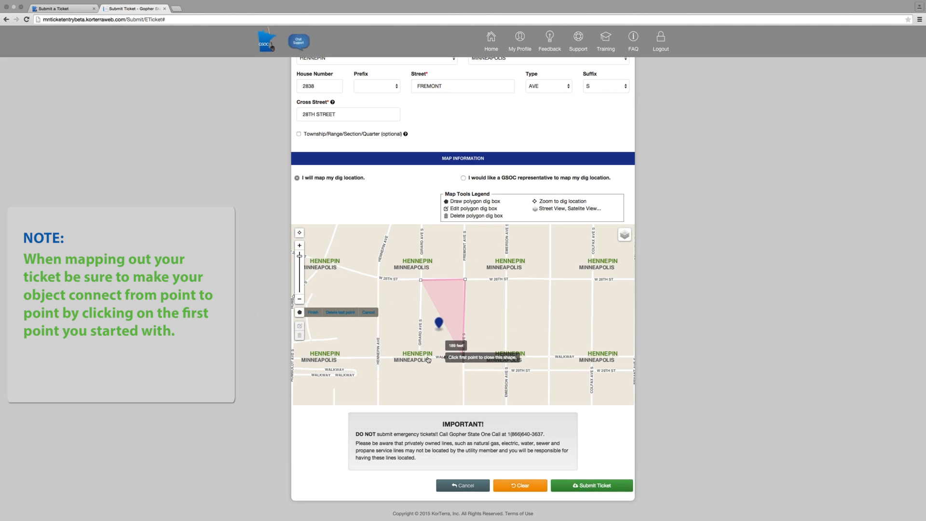
{"action": "left_click", "coordinate": [418, 358]}
{"action": "left_click", "coordinate": [420, 280]}
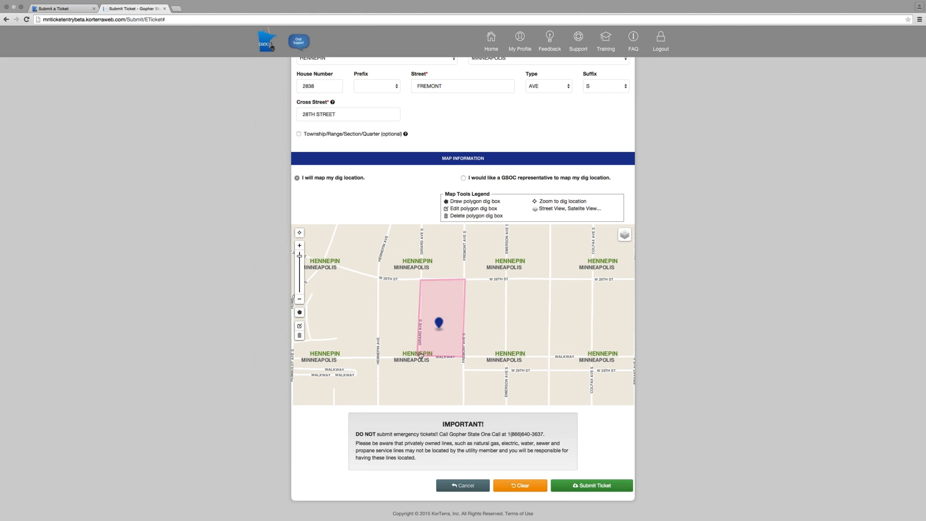
{"action": "left_click_drag", "start_coordinate": [424, 352], "coordinate": [420, 328]}
{"action": "mouse_move", "coordinate": [420, 295]}
{"action": "left_mouse_down"}
{"action": "mouse_move", "coordinate": [405, 302]}
{"action": "mouse_move", "coordinate": [429, 291]}
{"action": "left_mouse_up"}
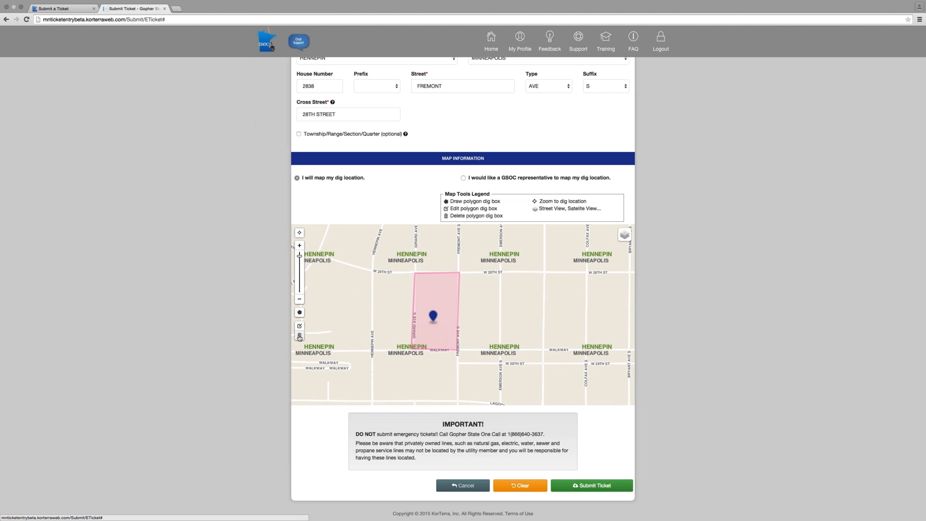
{"action": "left_click", "coordinate": [299, 337]}
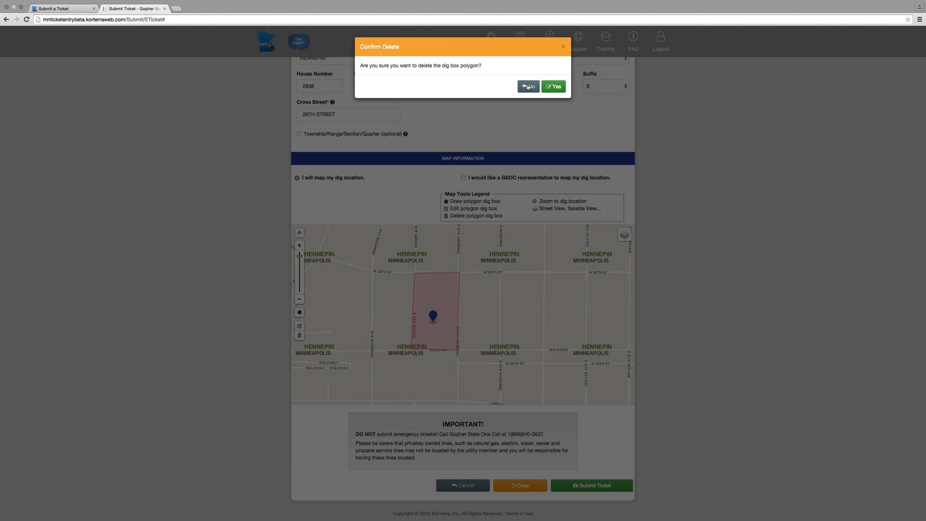
{"action": "left_click", "coordinate": [528, 87]}
Edit the dig box polygon by removing its northwest corner point so it forms a triangle, and save the edit
{"action": "left_click", "coordinate": [300, 326]}
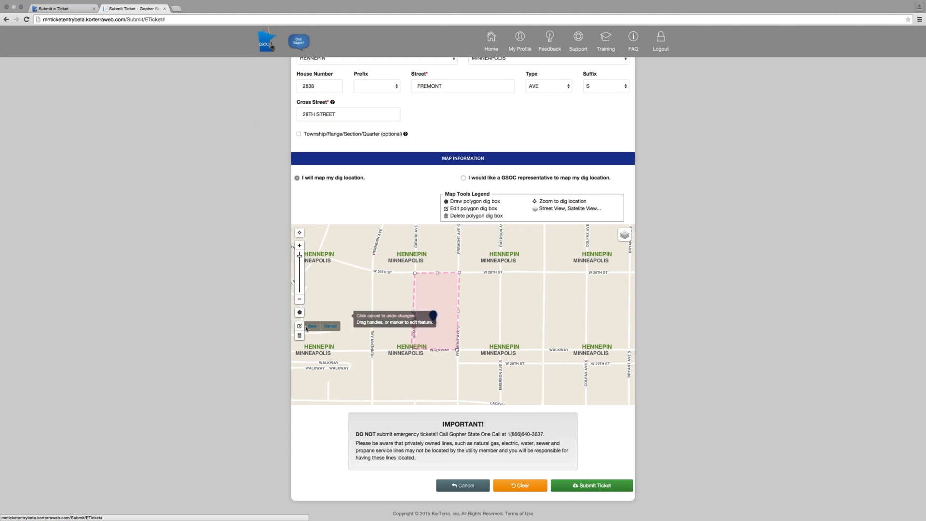
{"action": "mouse_move", "coordinate": [414, 275]}
{"action": "left_mouse_down"}
{"action": "mouse_move", "coordinate": [426, 278]}
{"action": "mouse_move", "coordinate": [419, 271]}
{"action": "left_mouse_up"}
{"action": "scroll", "coordinate": [418, 271], "scroll_direction": "down", "scroll_amount": 1}
{"action": "scroll", "coordinate": [418, 271], "scroll_direction": "up", "scroll_amount": 1}
{"action": "left_click", "coordinate": [418, 271]}
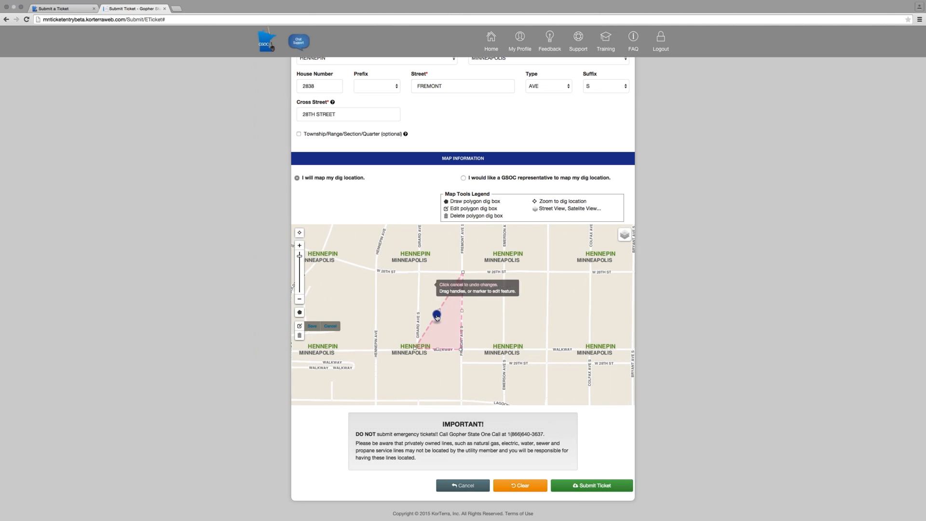
{"action": "left_click_drag", "start_coordinate": [436, 310], "coordinate": [419, 289]}
{"action": "left_click_drag", "start_coordinate": [399, 250], "coordinate": [394, 251]}
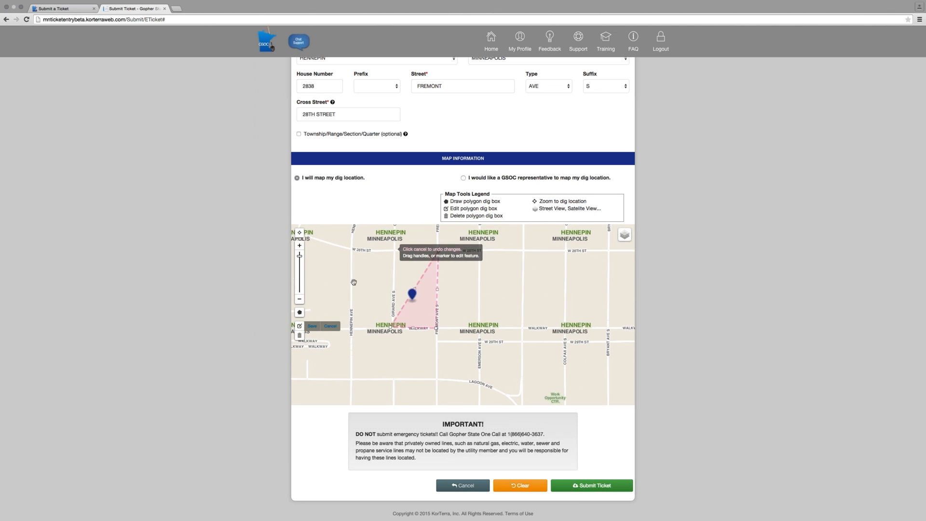
{"action": "left_click", "coordinate": [312, 326]}
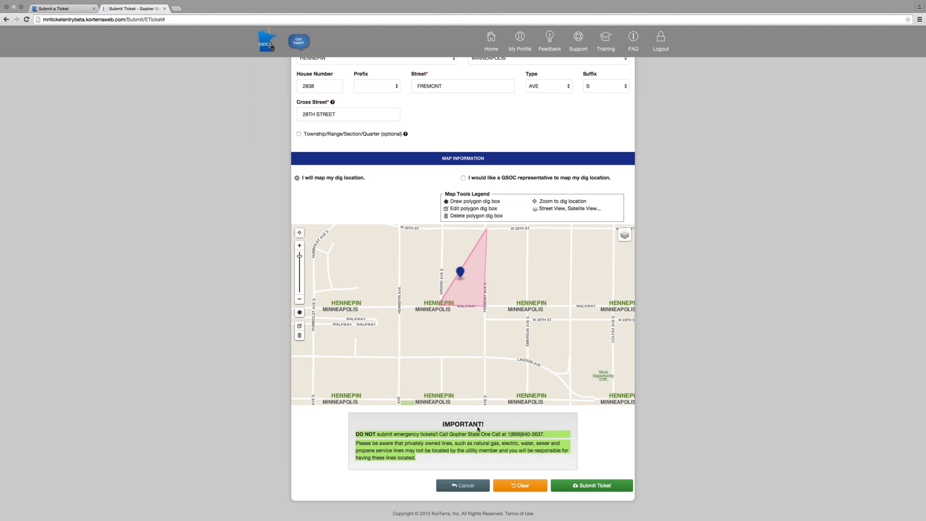
Submit the ticket and open the printable version of the confirmation message
{"action": "left_click", "coordinate": [586, 486]}
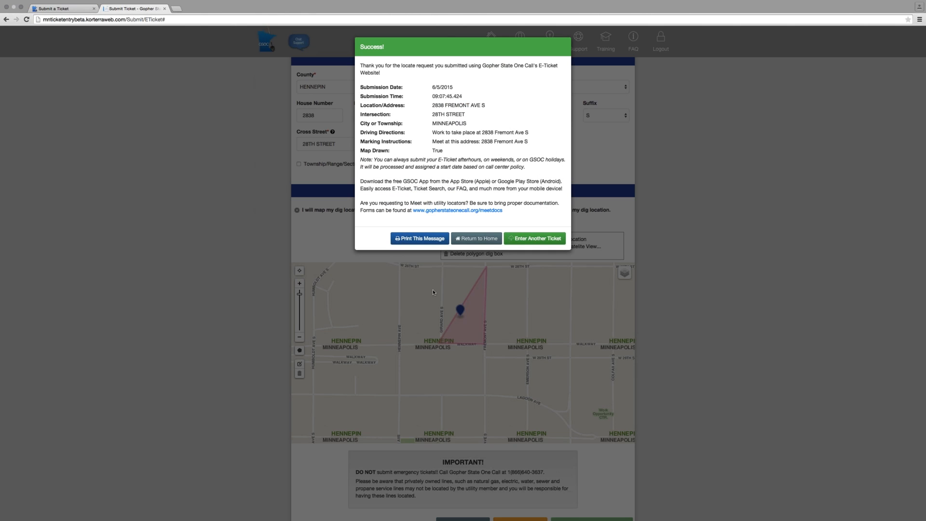
{"action": "left_click", "coordinate": [420, 239]}
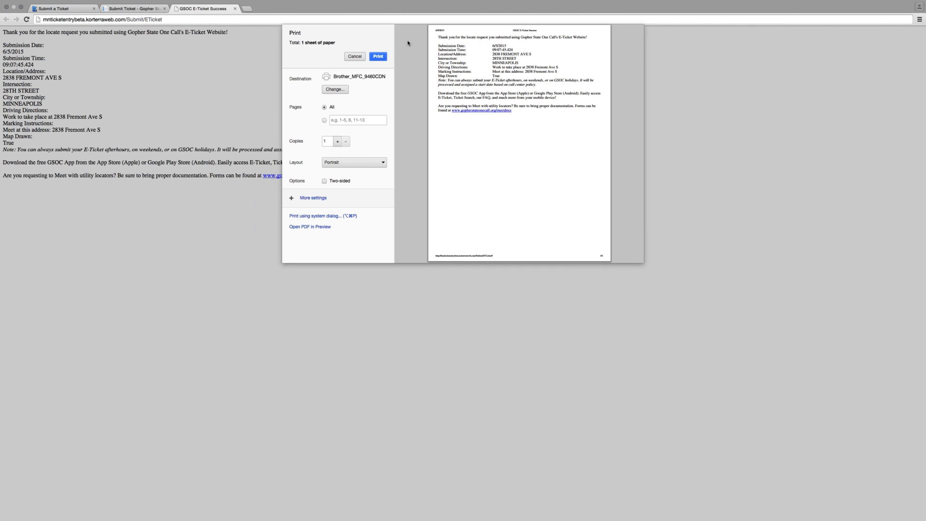
Cancel the print preview and leave the submission confirmation, returning to the home page and choosing to enter another ticket
{"action": "left_click", "coordinate": [355, 59]}
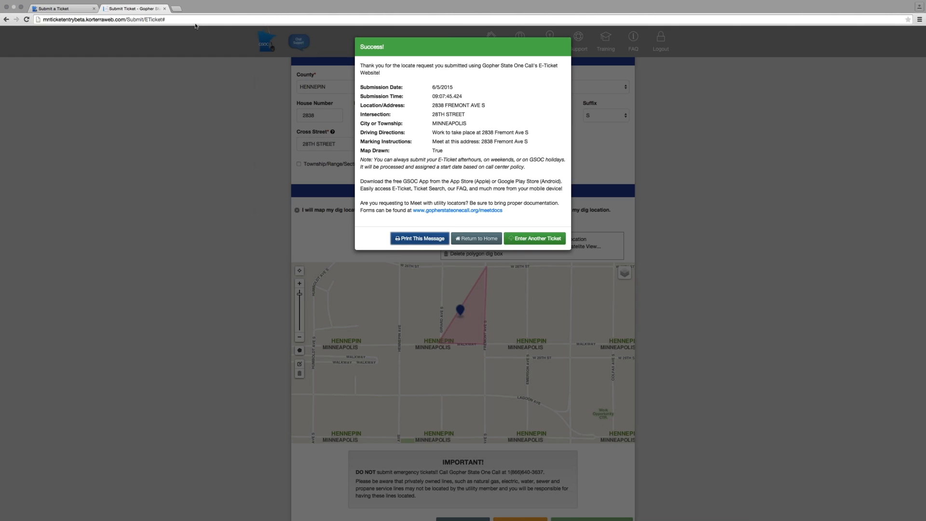
{"action": "left_click", "coordinate": [480, 239]}
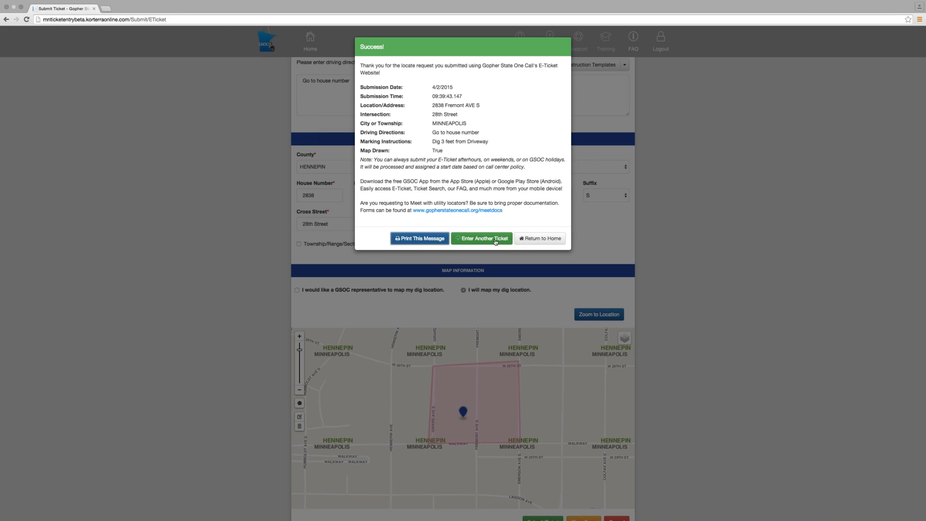
{"action": "left_click", "coordinate": [485, 238]}
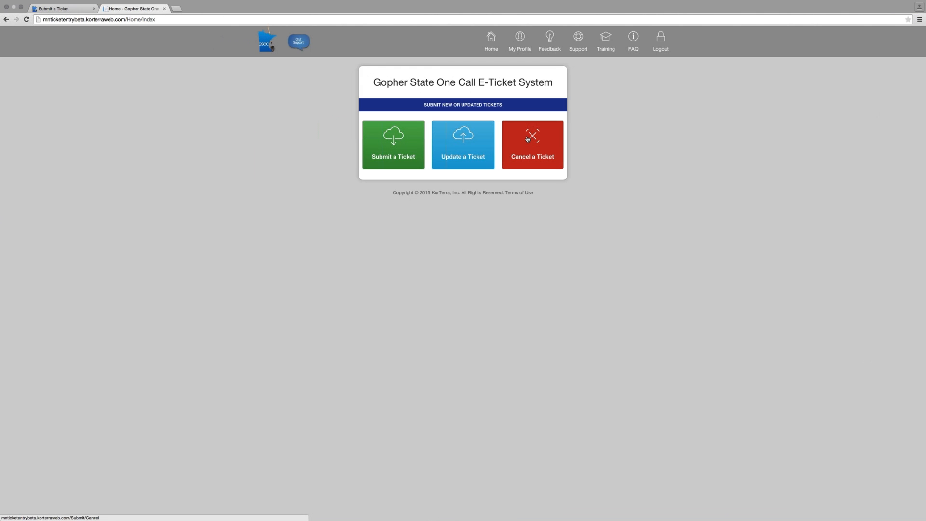
Open the ticket cancellation form and enter the number of the ticket to cancel
{"action": "left_click", "coordinate": [527, 138]}
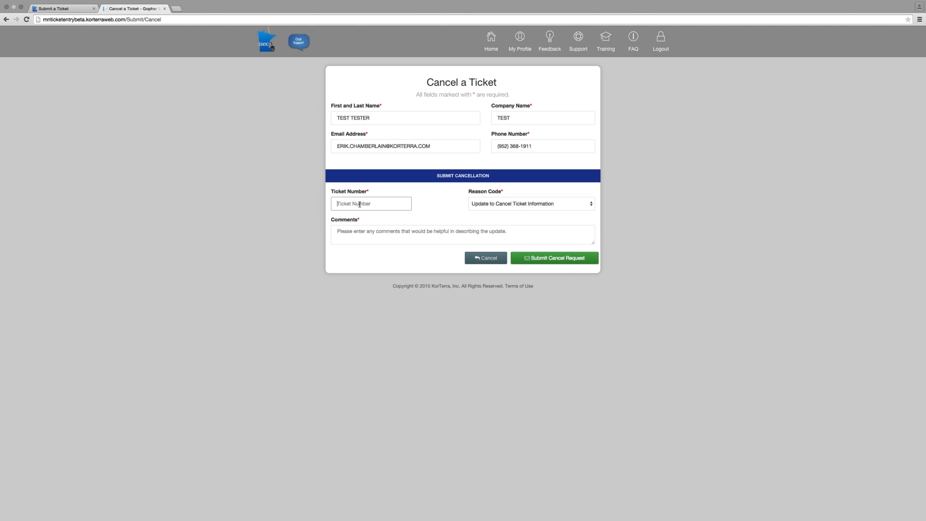
Submit the cancellation request with the comment "Cancel Ticket Please" and return to the home page
{"action": "left_click", "coordinate": [398, 237]}
{"action": "type", "text": "Cancel"}
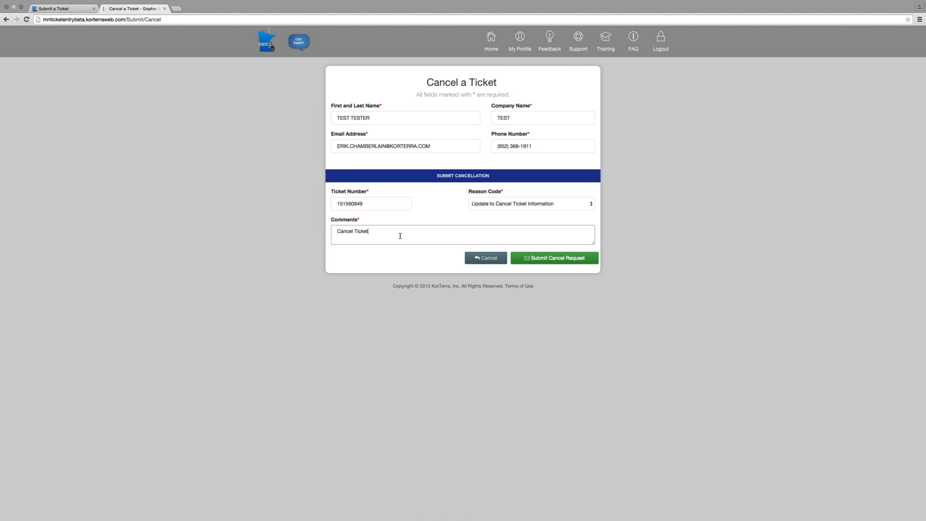
{"action": "type", "text": "Ticket Please"}
{"action": "left_click", "coordinate": [529, 259]}
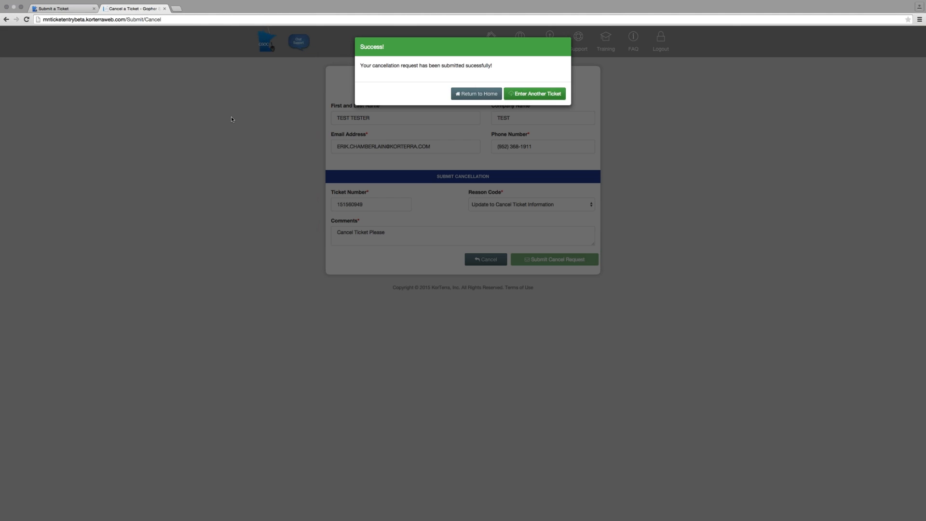
{"action": "left_click", "coordinate": [478, 95]}
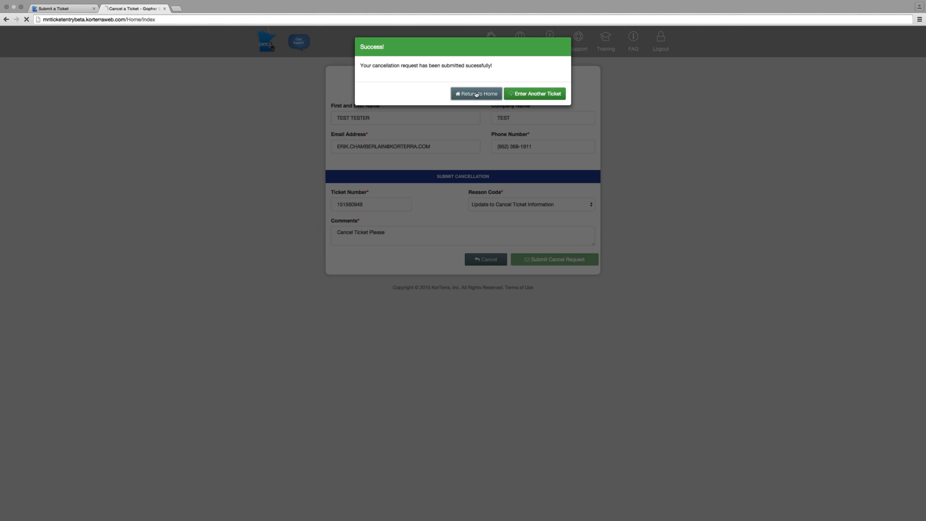